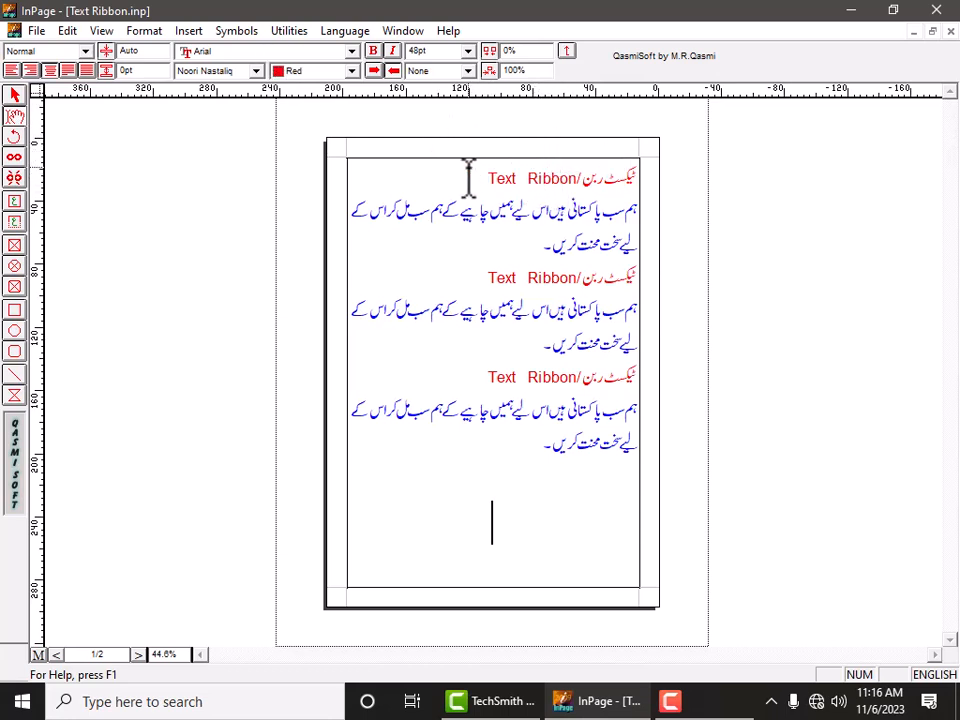
# Select the first "Text Ribbon" heading and left-align it.
pyautogui.moveTo(467, 167); pyautogui.dragTo(549, 180)
pyautogui.tripleClick(615, 163)
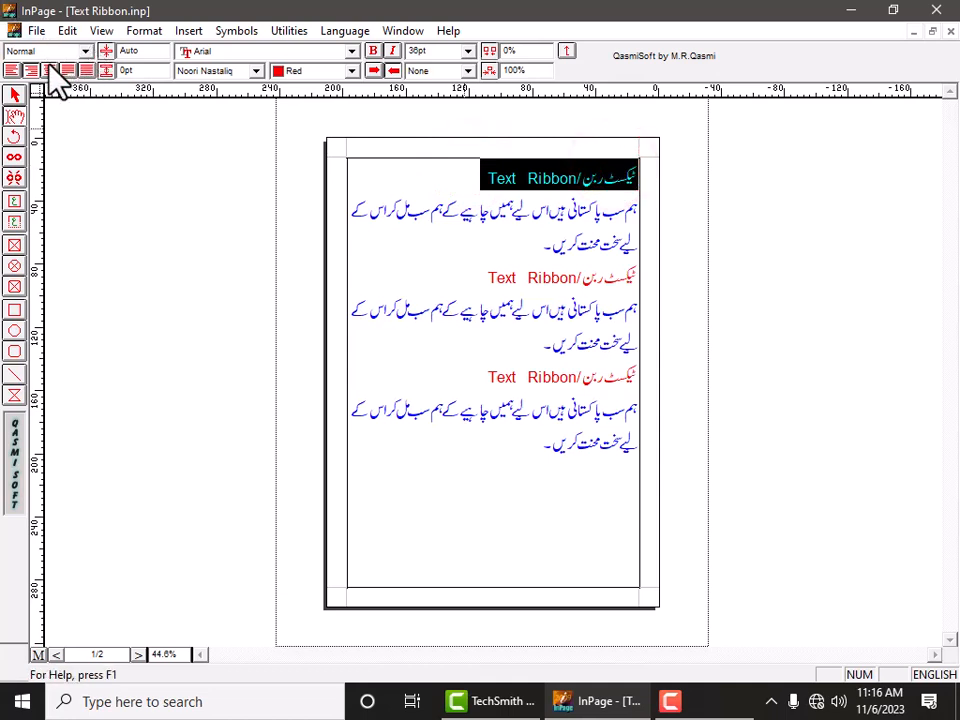
pyautogui.click(80, 50)
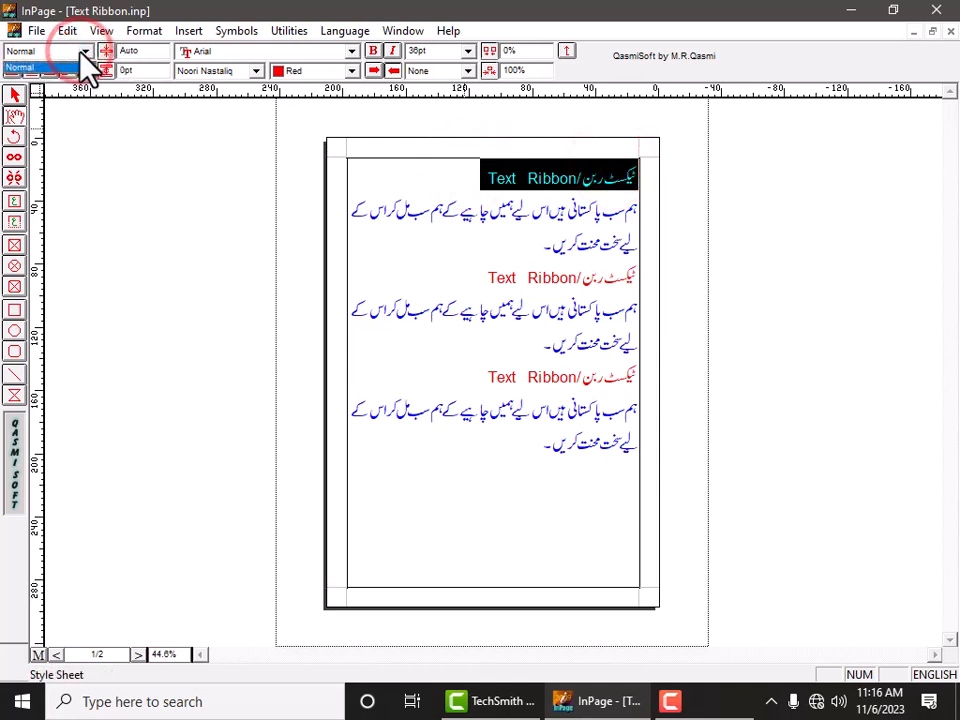
pyautogui.click(80, 50)
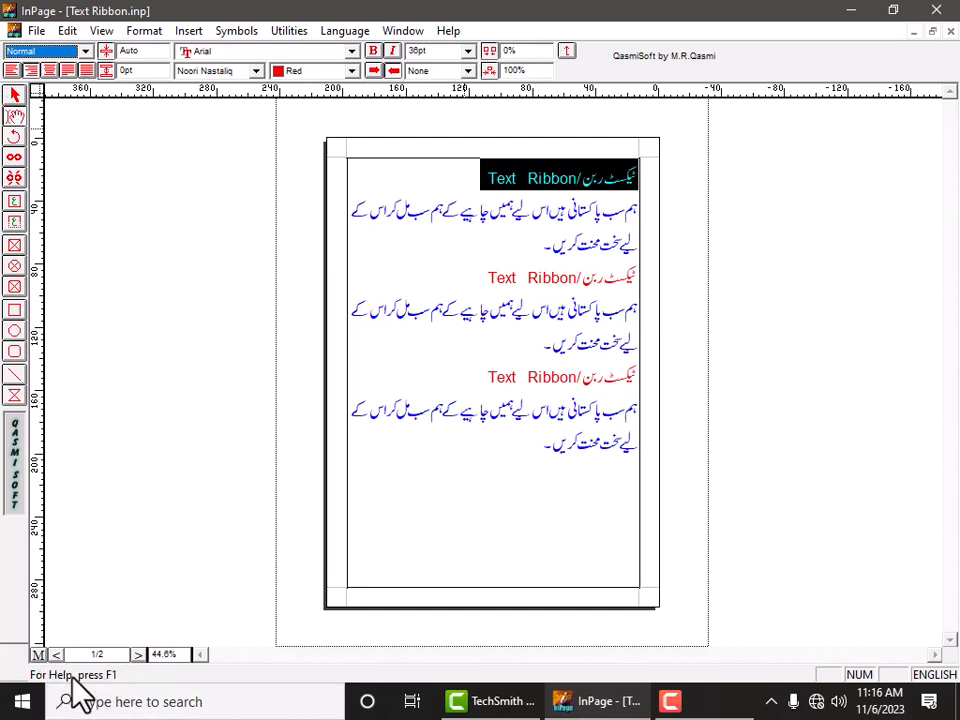
pyautogui.click(13, 71)
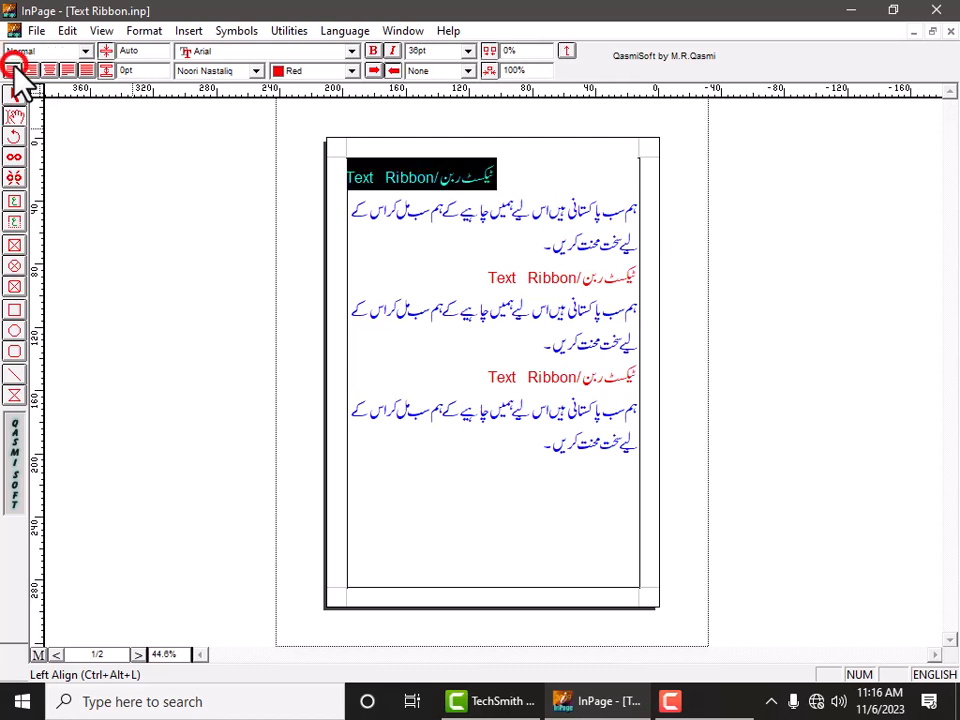
# Select the first Urdu paragraph below it and left-align it.
pyautogui.click(558, 166)
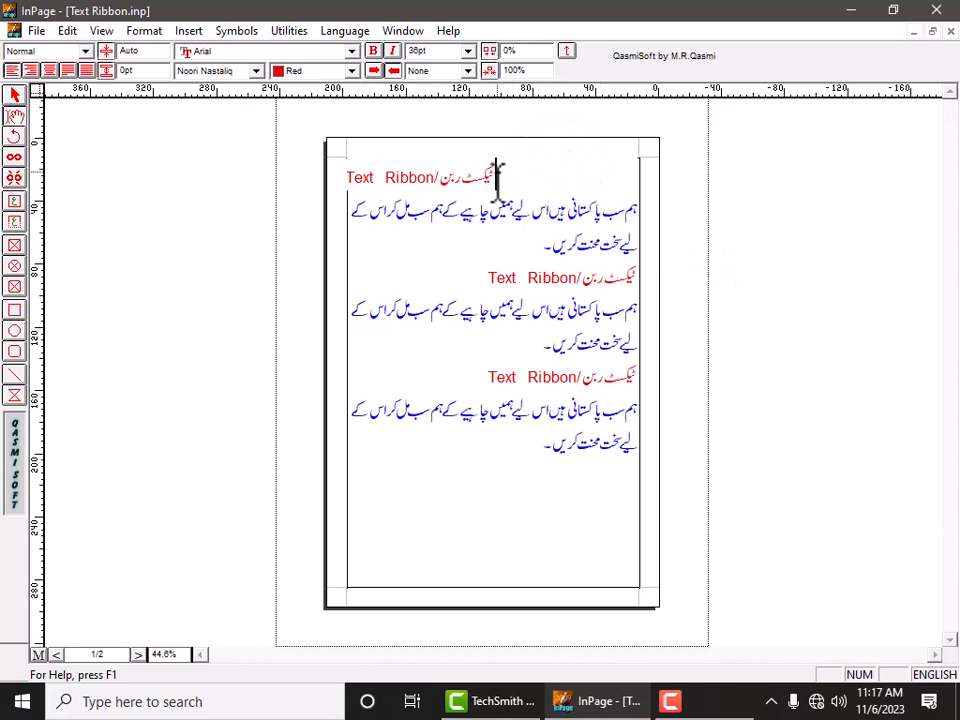
pyautogui.doubleClick(449, 175)
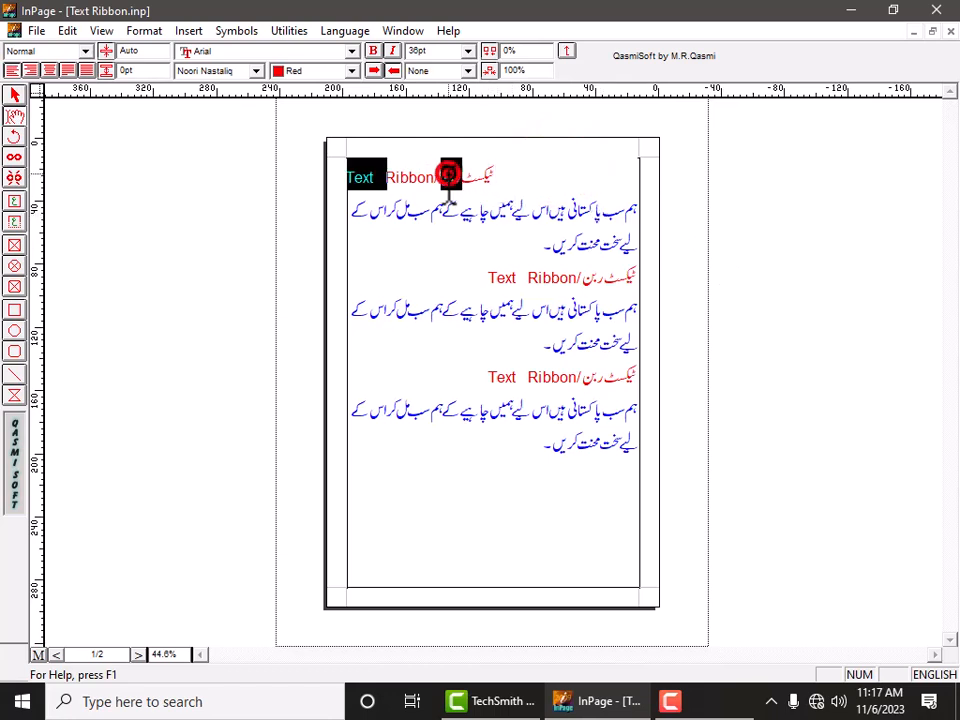
pyautogui.click(617, 242)
pyautogui.tripleClick(628, 205)
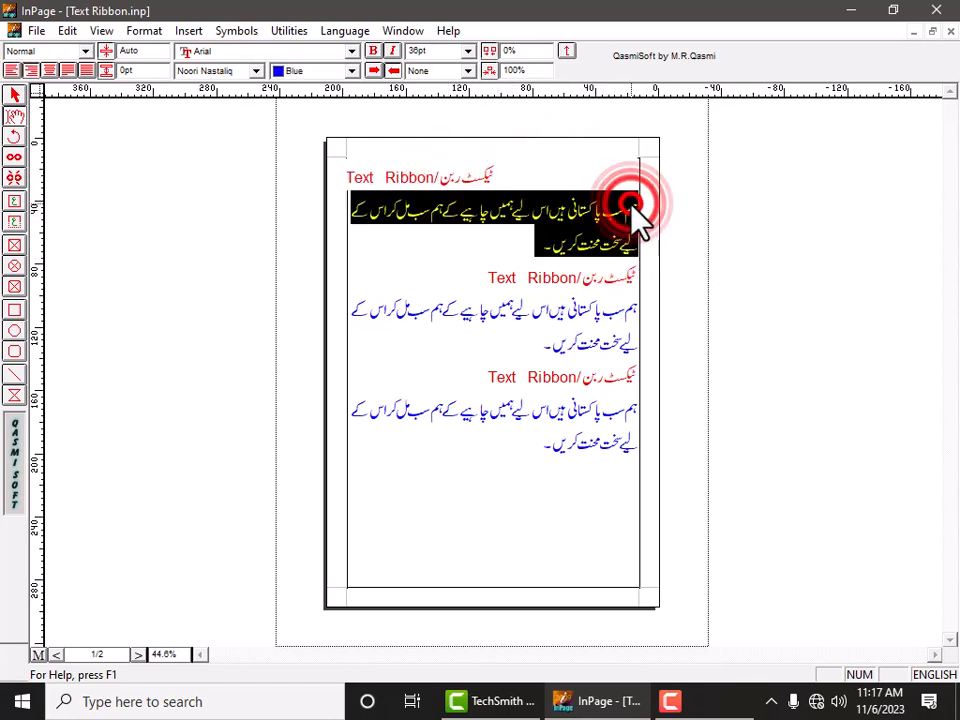
pyautogui.click(12, 70)
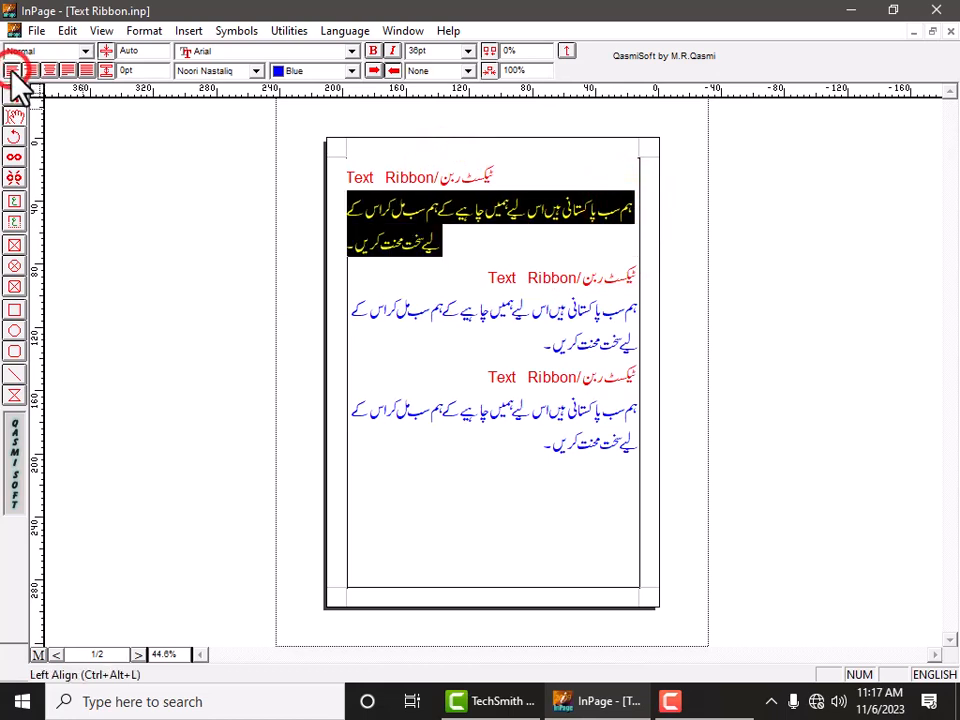
# Select the second "Text Ribbon" heading and apply right alignment to it.
pyautogui.click(473, 244)
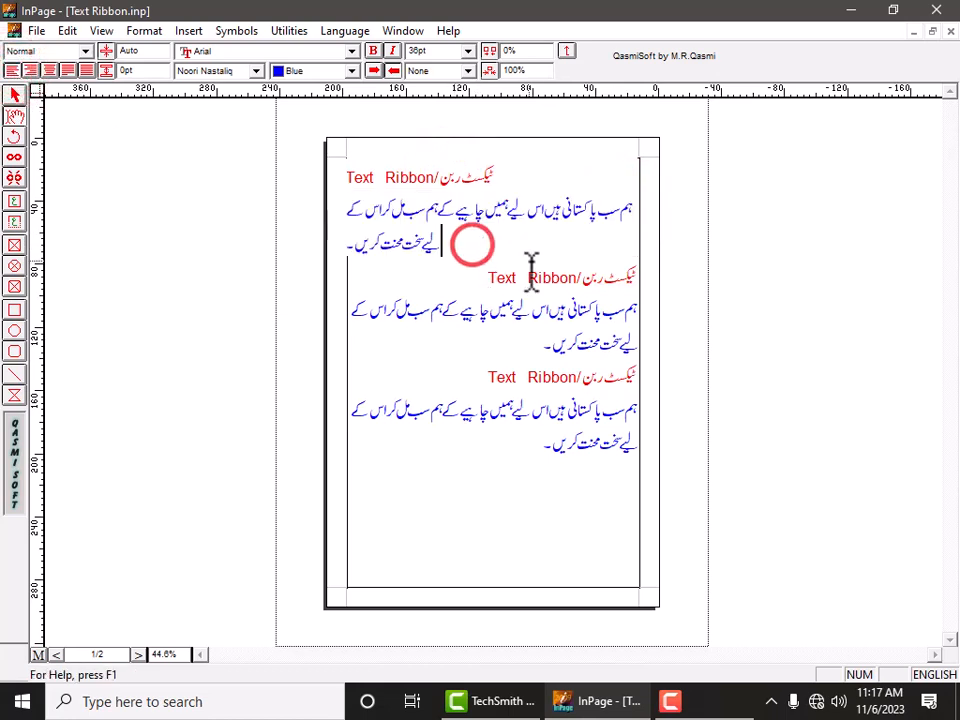
pyautogui.doubleClick(581, 277)
pyautogui.tripleClick(576, 278)
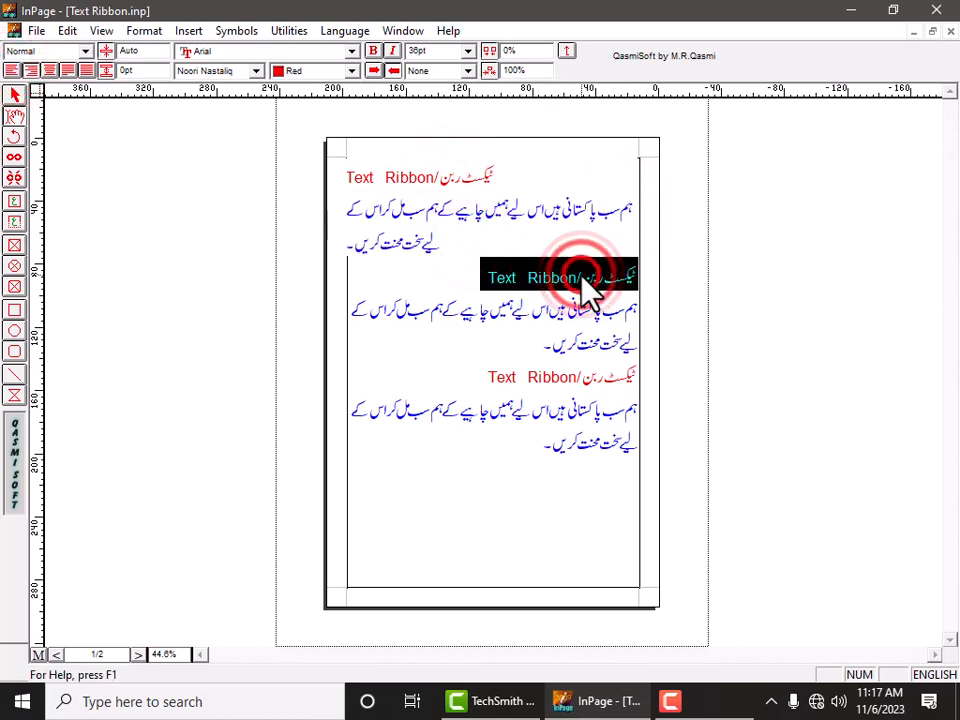
pyautogui.click(31, 71)
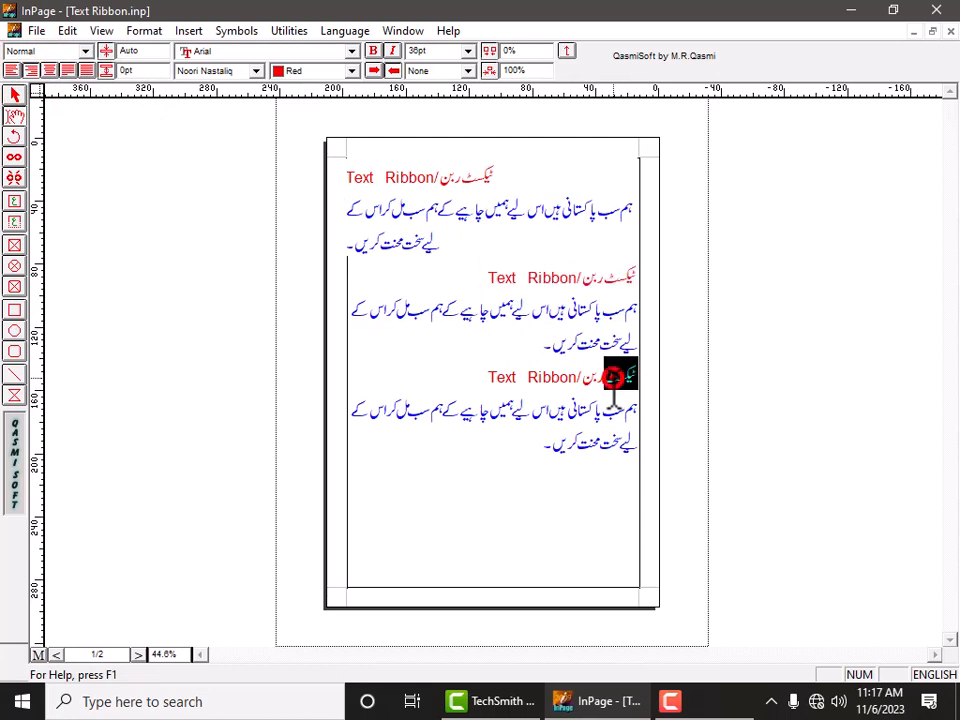
# Center the third "Text Ribbon" heading.
pyautogui.tripleClick(620, 380)
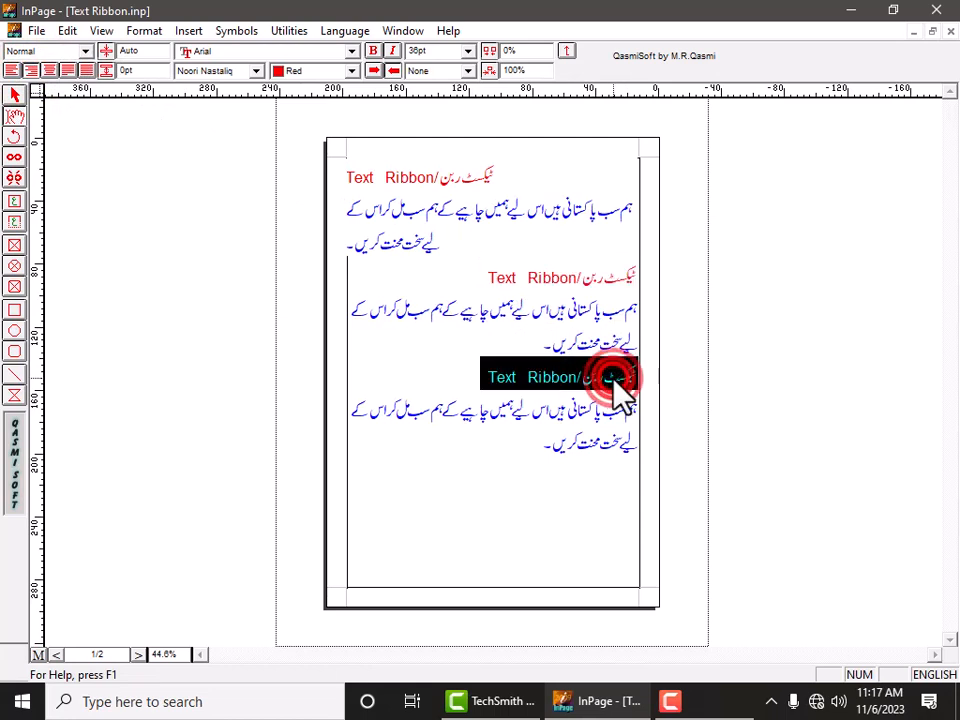
pyautogui.click(49, 71)
pyautogui.click(460, 492)
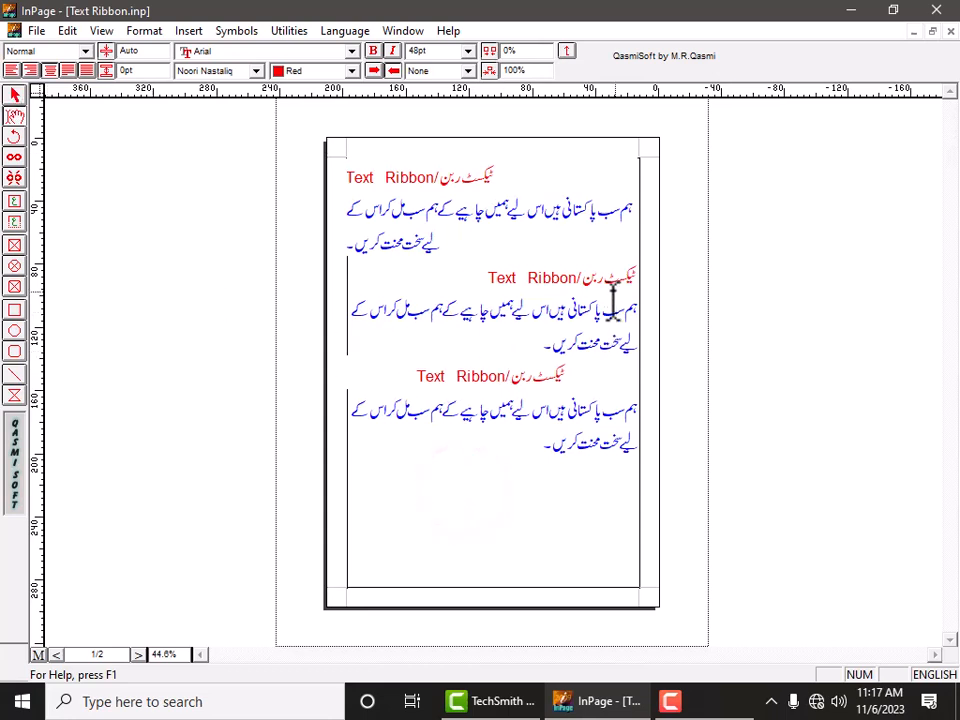
# Copy the third heading and paste it as a new heading below the last paragraph.
pyautogui.tripleClick(583, 370)
pyautogui.hotkey('ctrl', 'c')
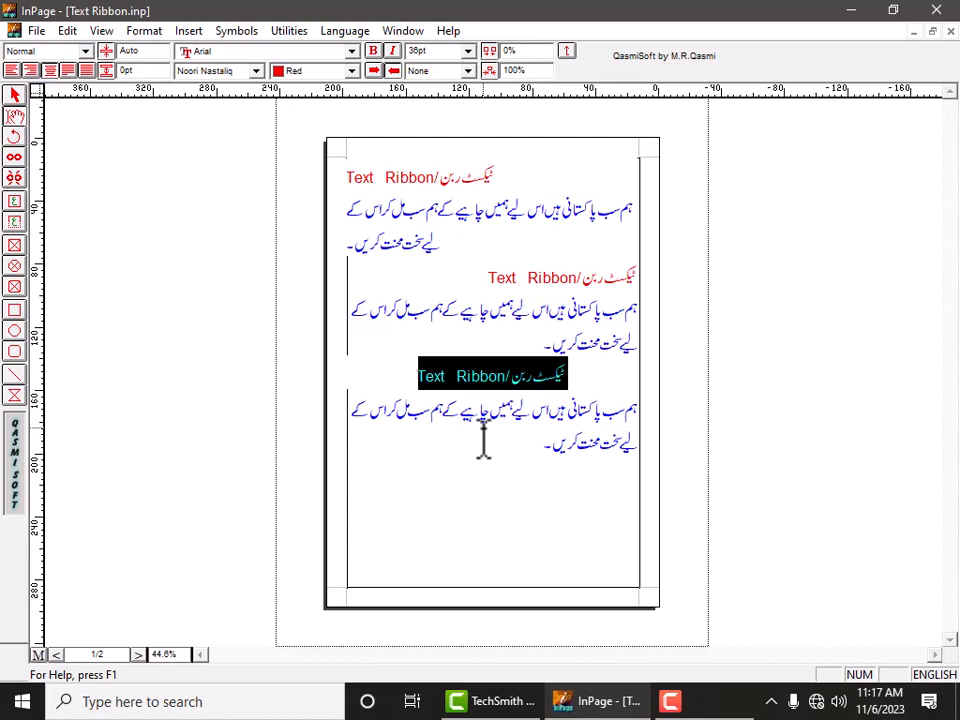
pyautogui.click(476, 506)
pyautogui.click(477, 452)
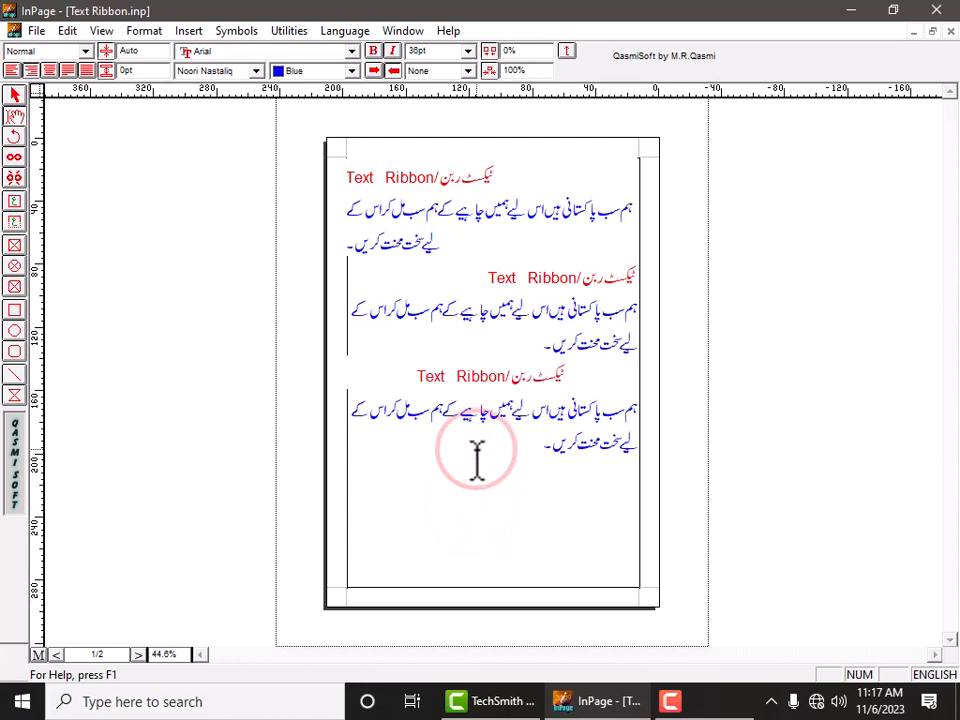
pyautogui.hotkey('ctrl', 'v')
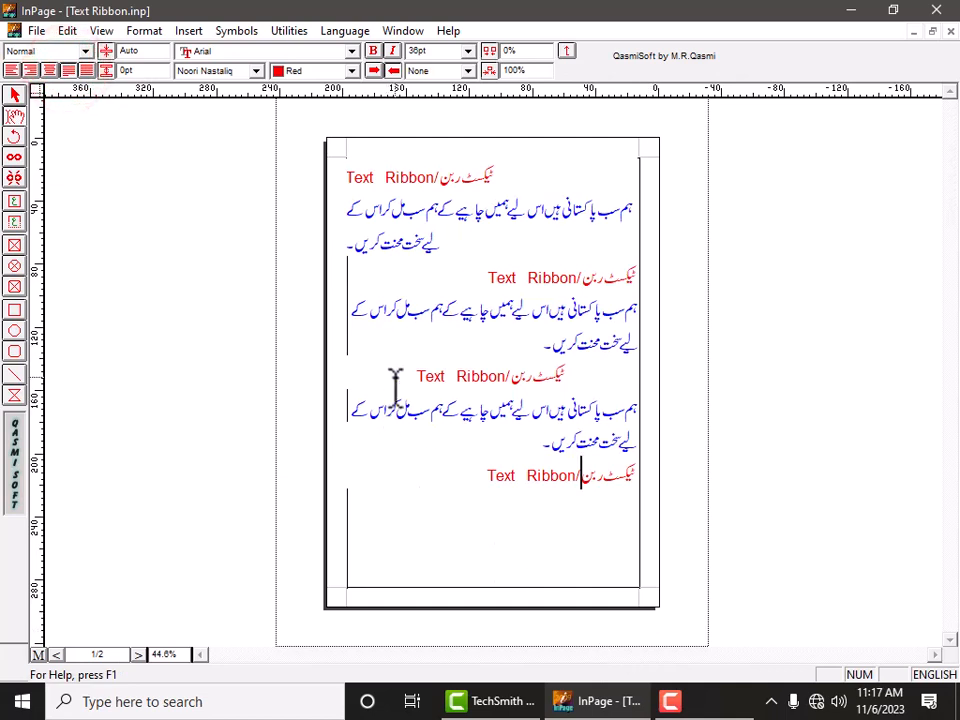
# Try justified and force-justified alignment on the new bottom heading, then restore its original alignment.
pyautogui.moveTo(485, 476); pyautogui.dragTo(638, 474)
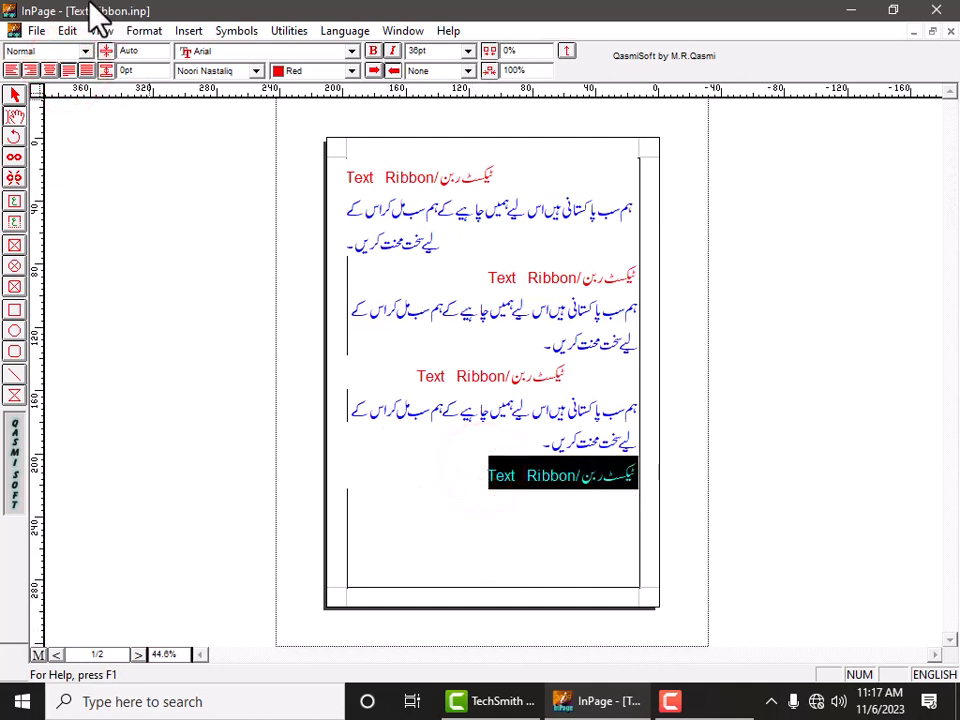
pyautogui.click(68, 71)
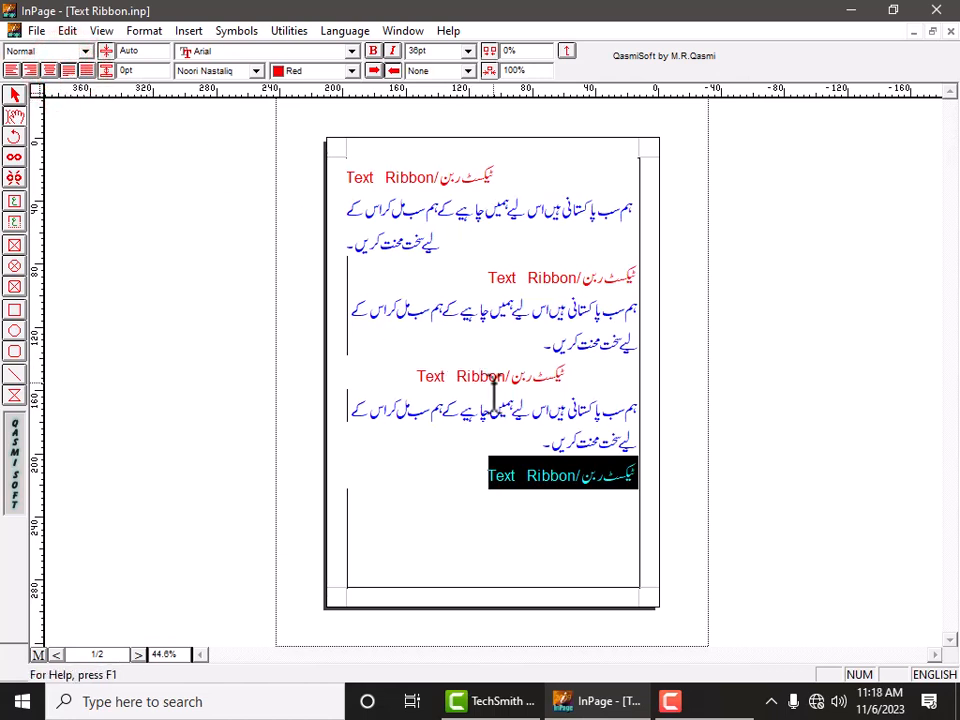
pyautogui.click(87, 71)
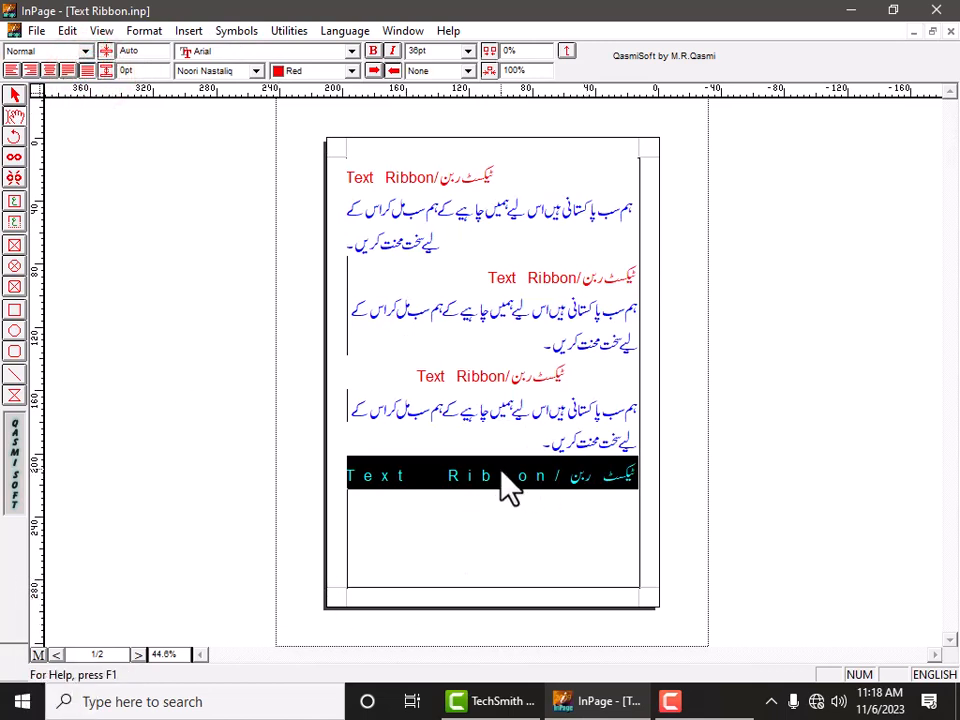
pyautogui.click(69, 71)
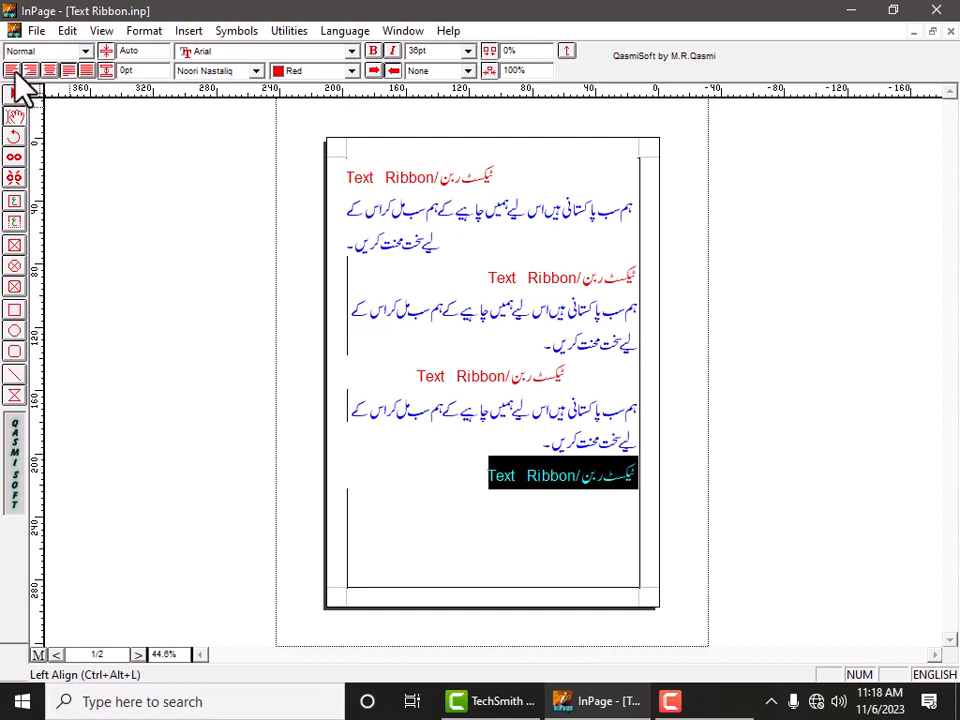
pyautogui.click(88, 78)
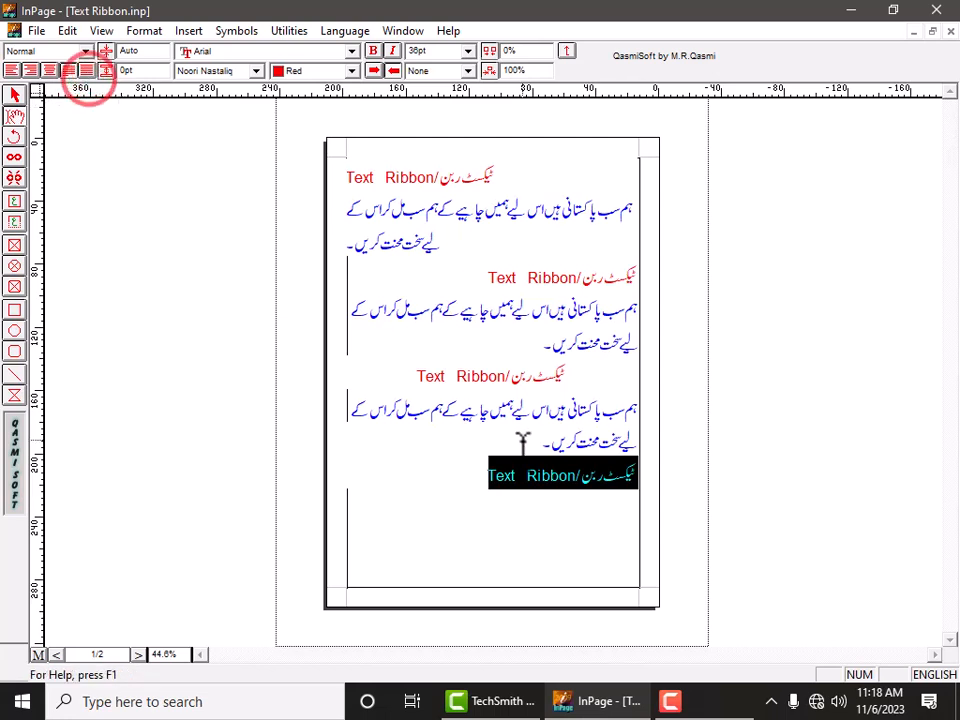
pyautogui.click(536, 518)
# Center the first "Text Ribbon" heading.
pyautogui.tripleClick(383, 172)
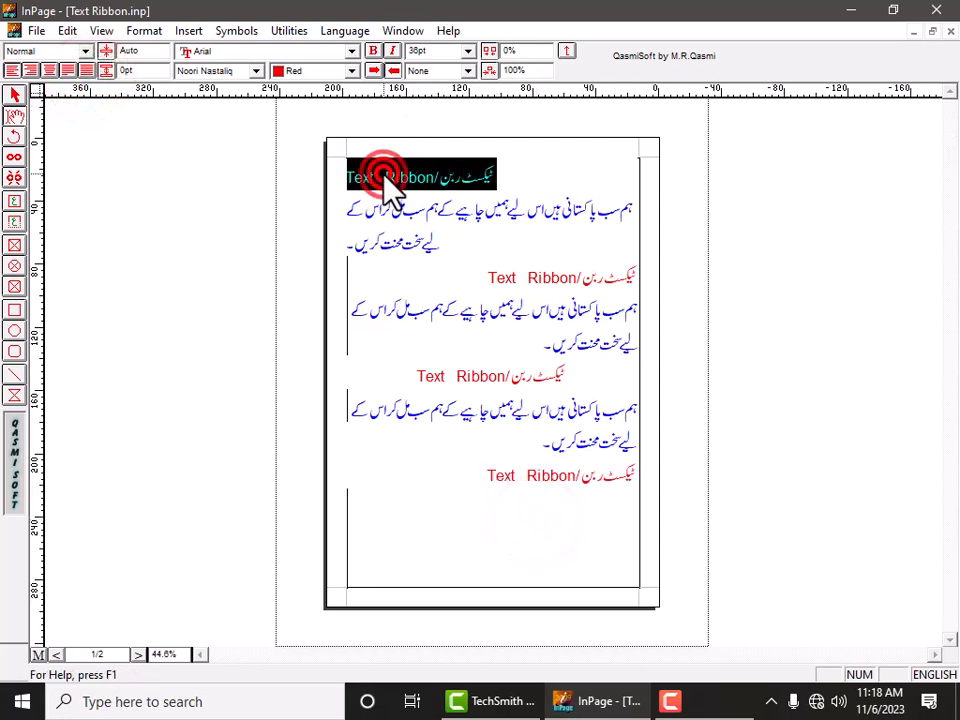
pyautogui.click(58, 72)
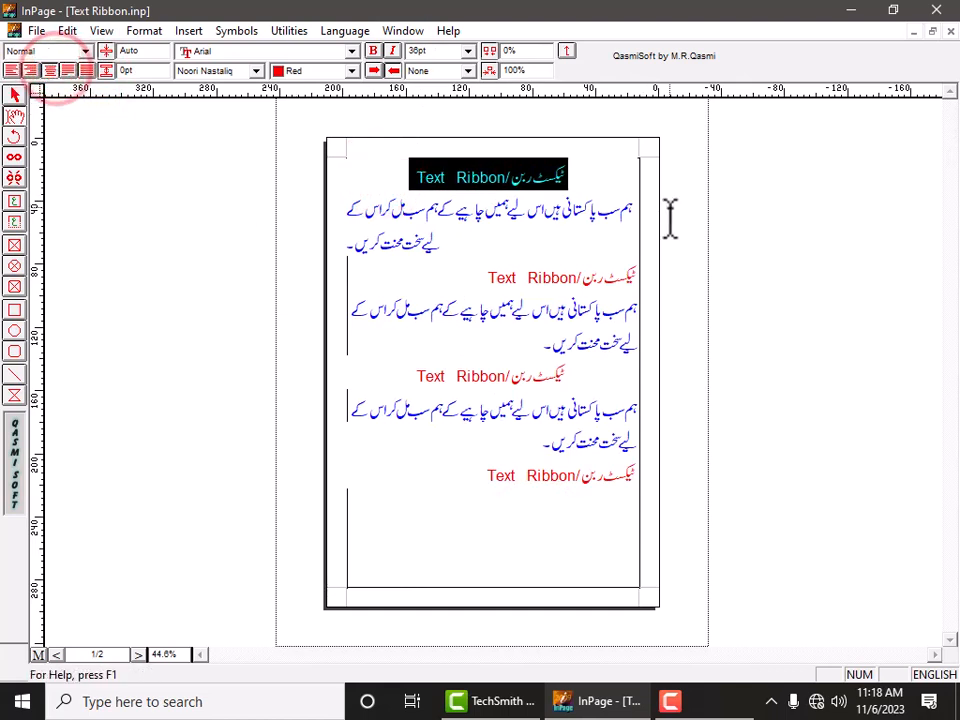
pyautogui.click(377, 190)
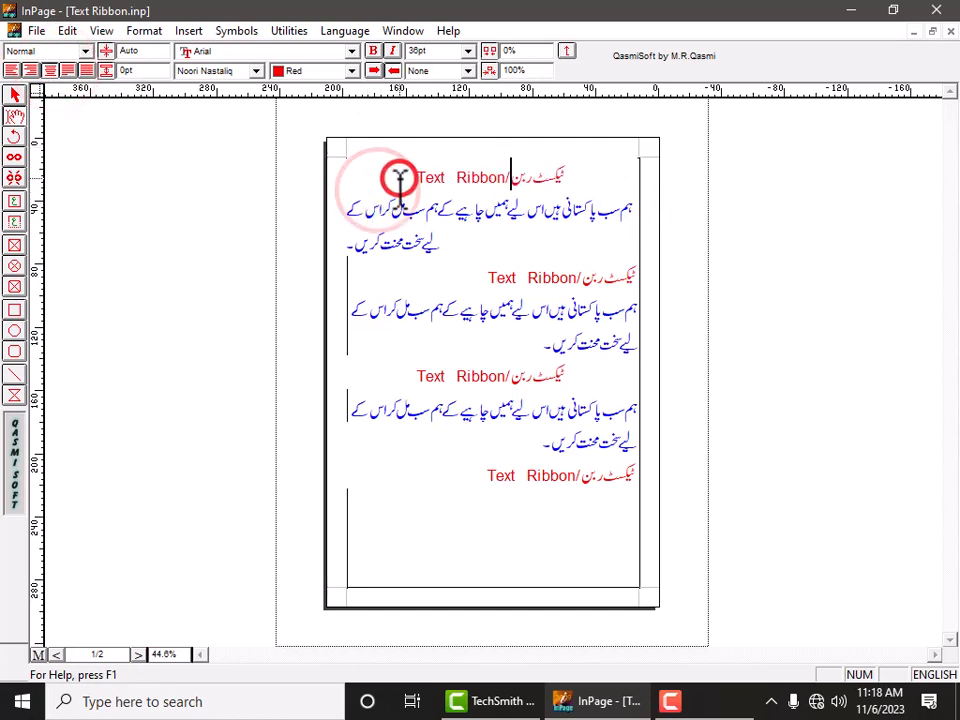
# Insert a blank line after the first heading.
pyautogui.click(581, 171)
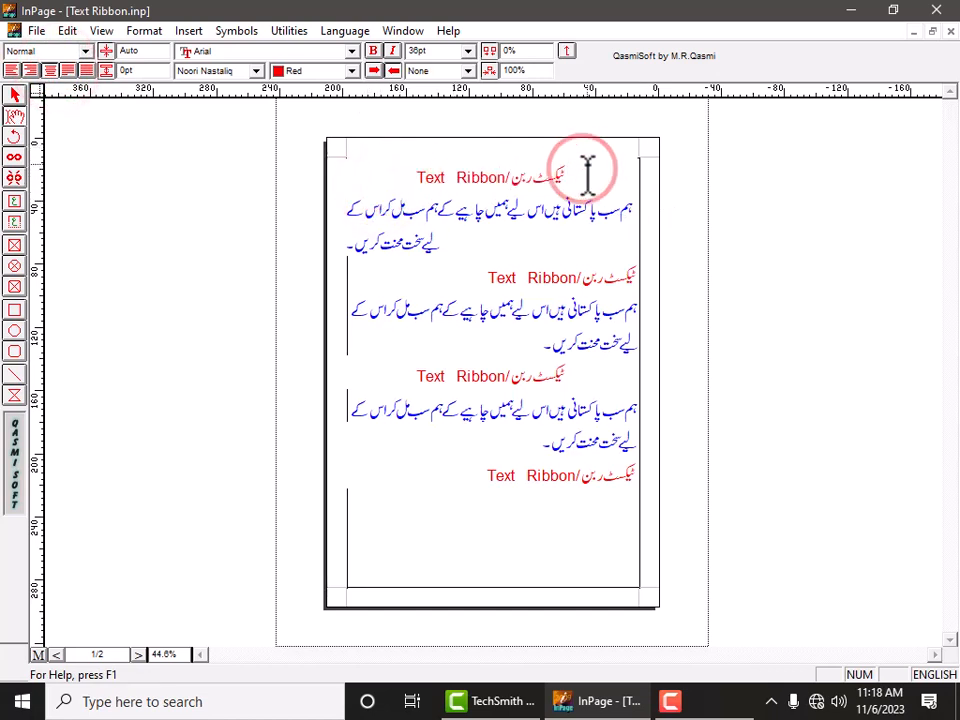
pyautogui.press('Return')
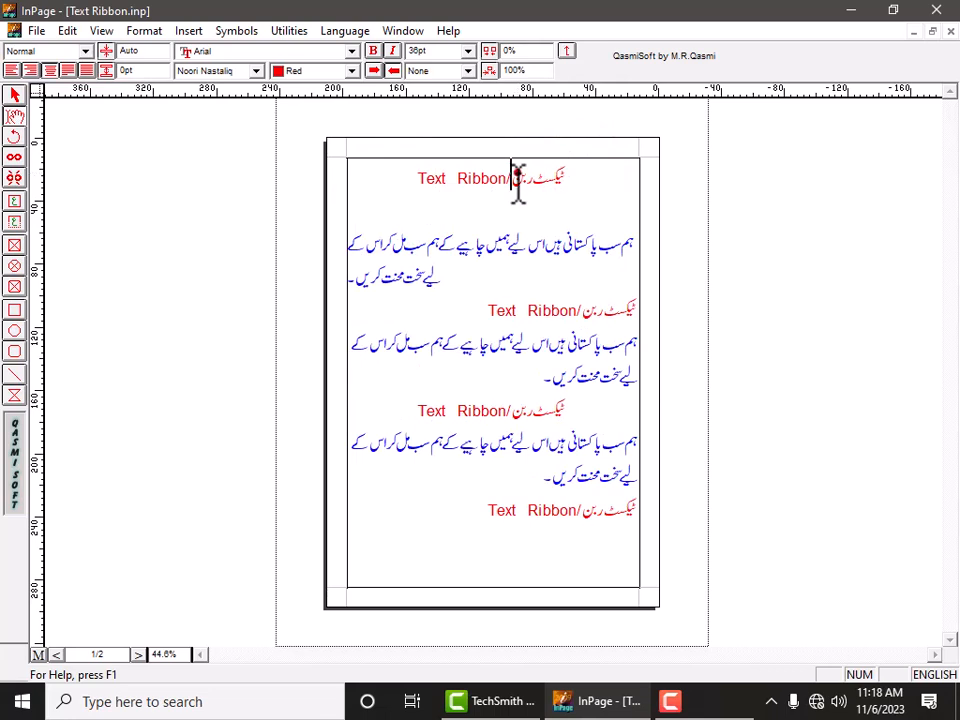
# Change the first heading's font to ASVCodar LT Light.
pyautogui.tripleClick(515, 174)
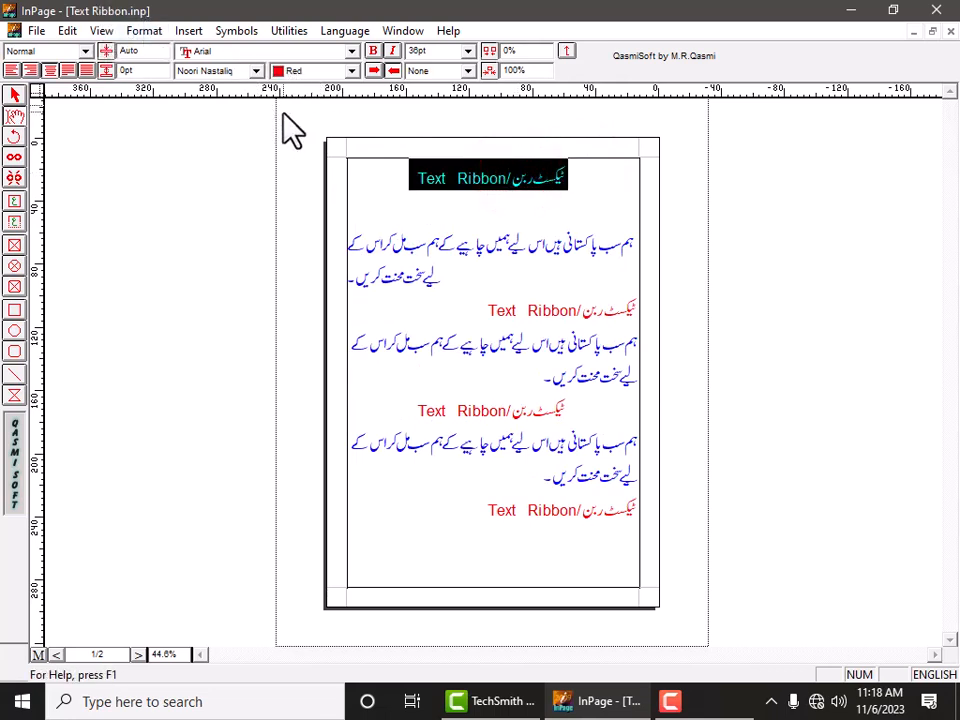
pyautogui.click(222, 53)
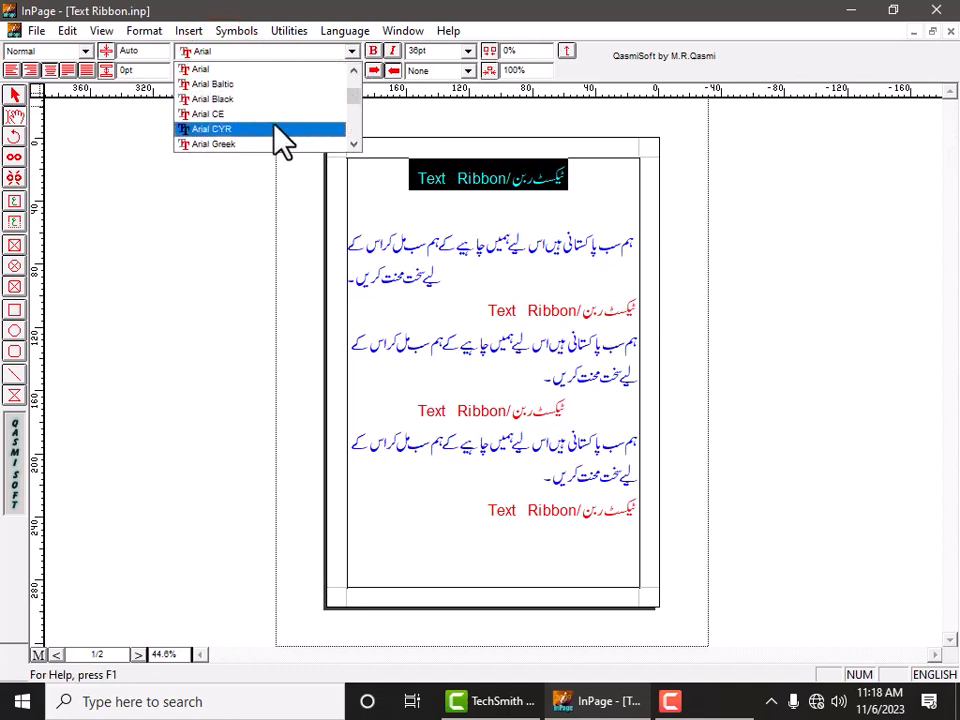
pyautogui.click(420, 166)
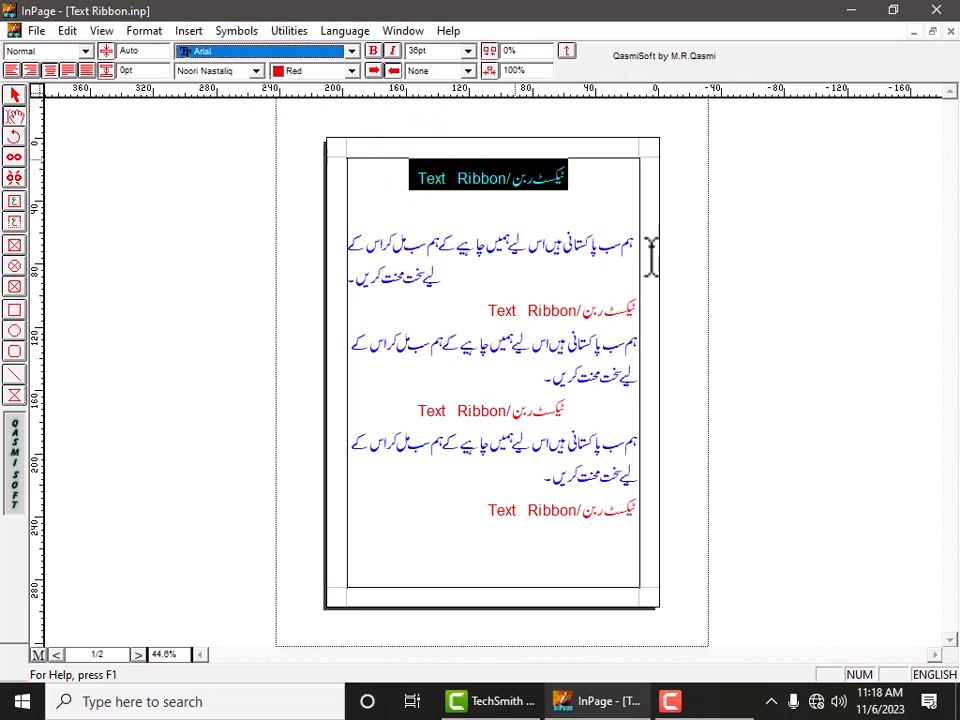
pyautogui.click(922, 675)
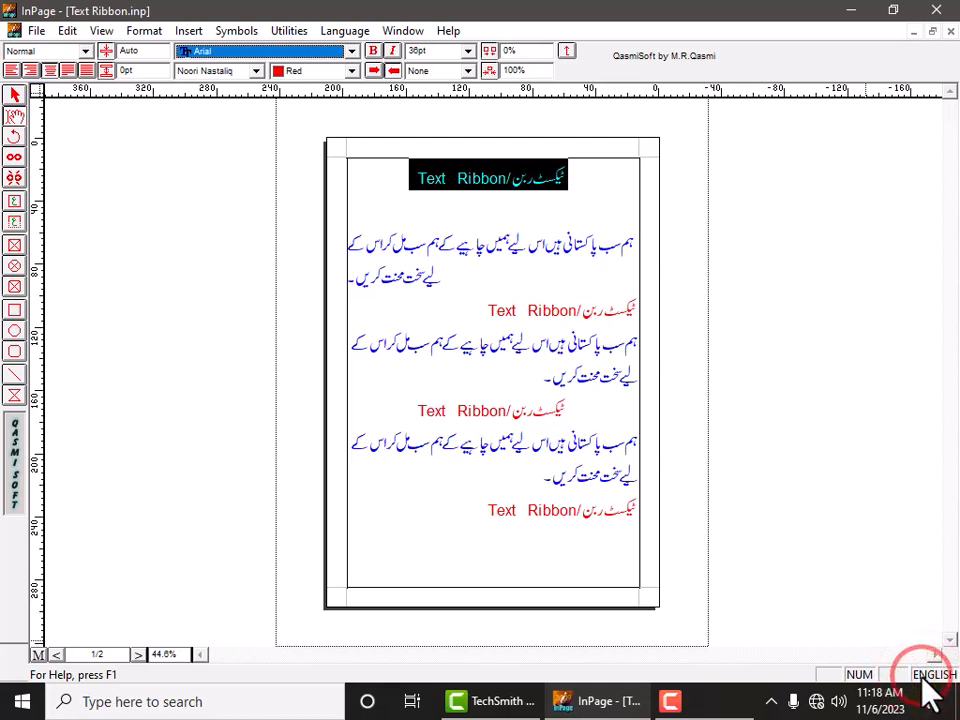
pyautogui.click(352, 51)
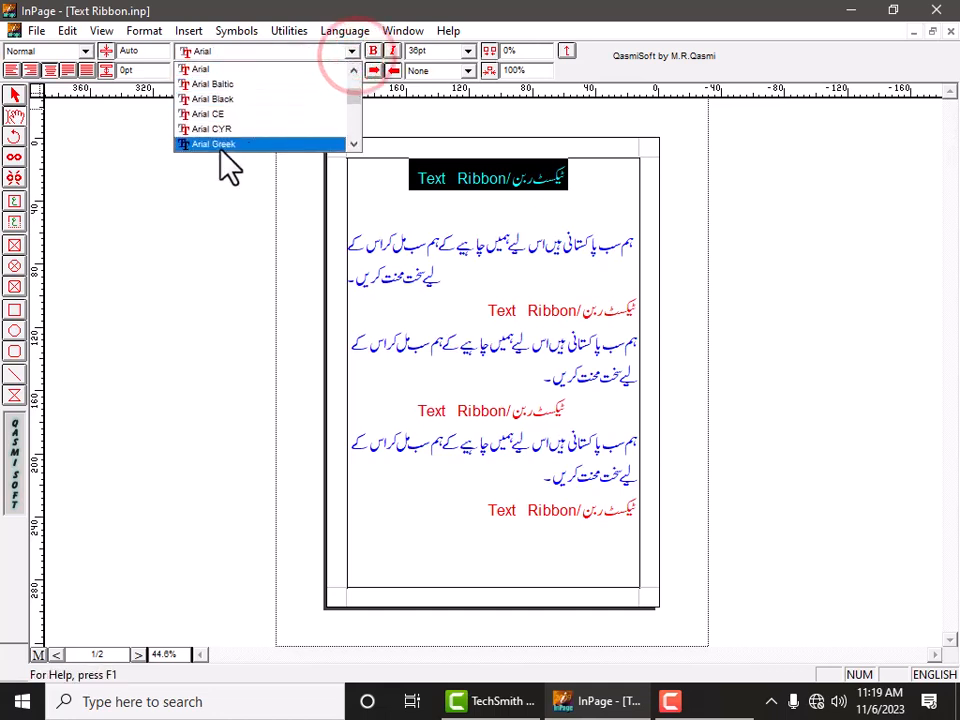
pyautogui.scroll(-3, 289, 133)
pyautogui.click(272, 146)
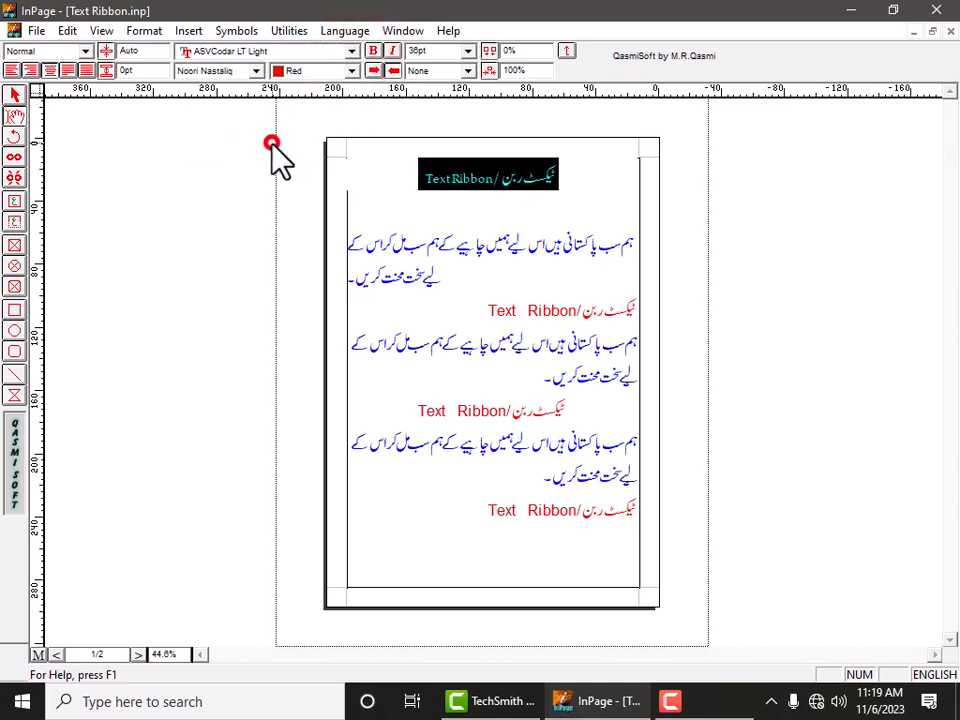
pyautogui.click(448, 184)
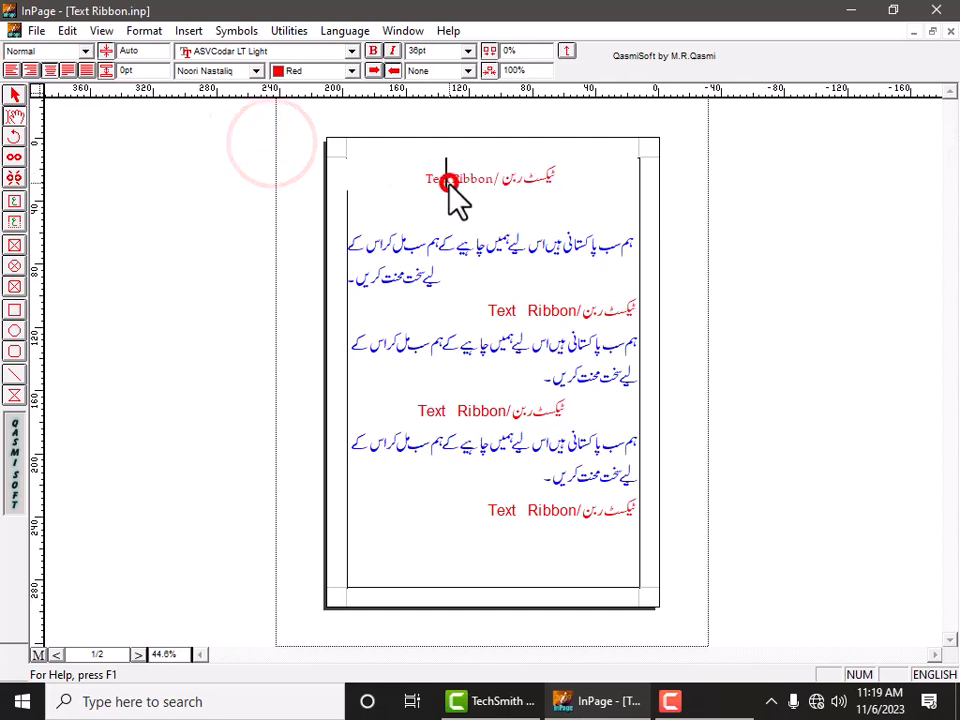
# Change the first heading's English font to Awad Unicode.
pyautogui.tripleClick(545, 175)
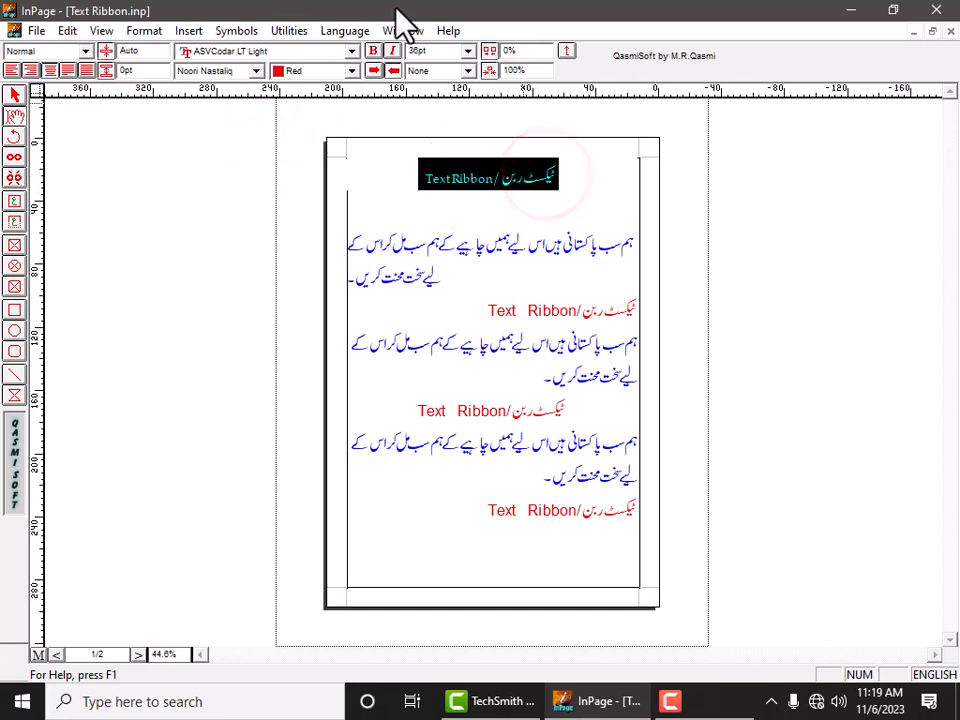
pyautogui.click(226, 51)
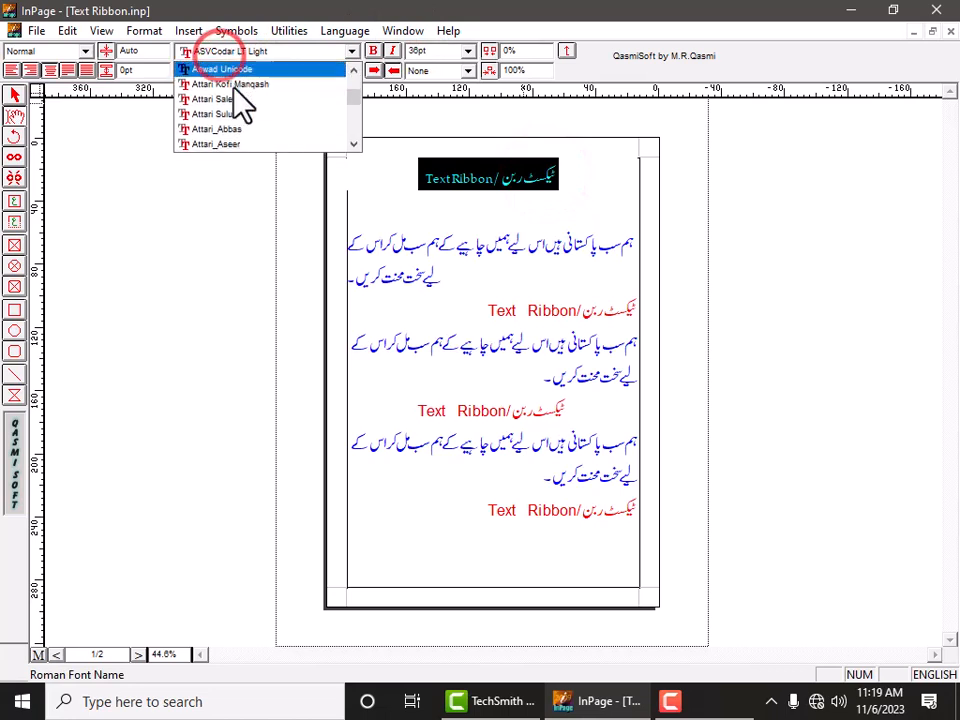
pyautogui.click(226, 145)
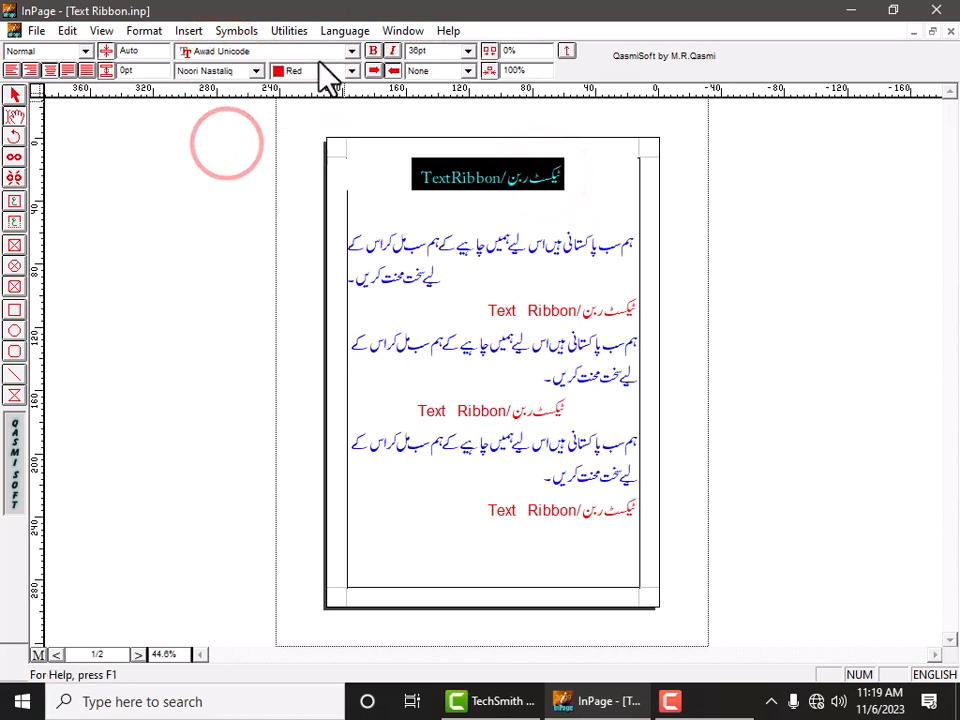
# Try the Batool Urdu font on the first heading.
pyautogui.click(256, 71)
pyautogui.scroll(-2, 246, 140)
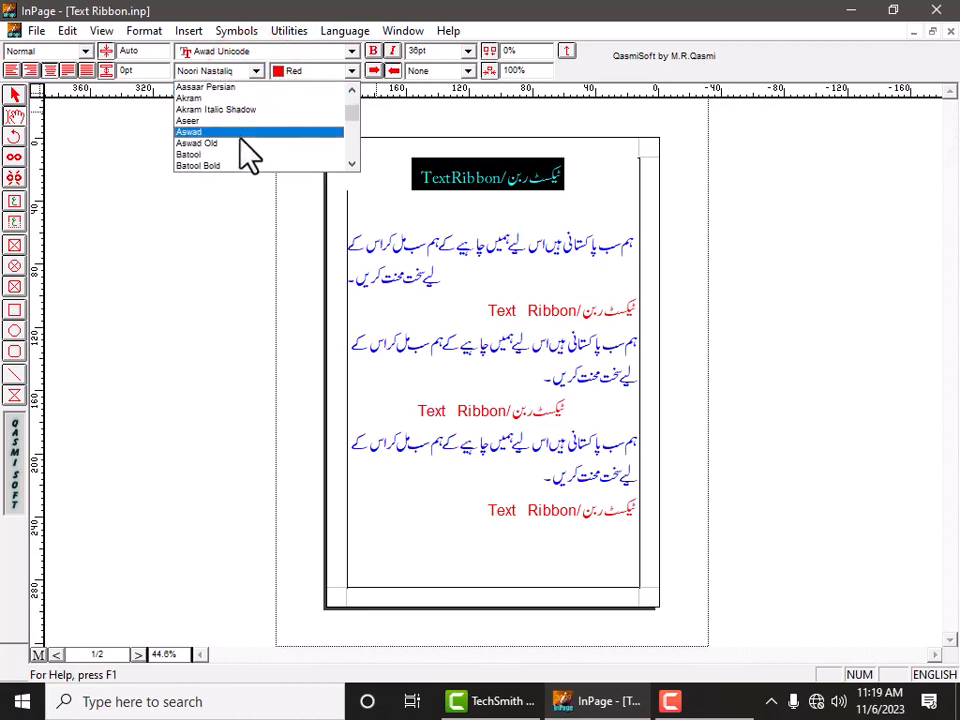
pyautogui.click(218, 153)
pyautogui.click(555, 203)
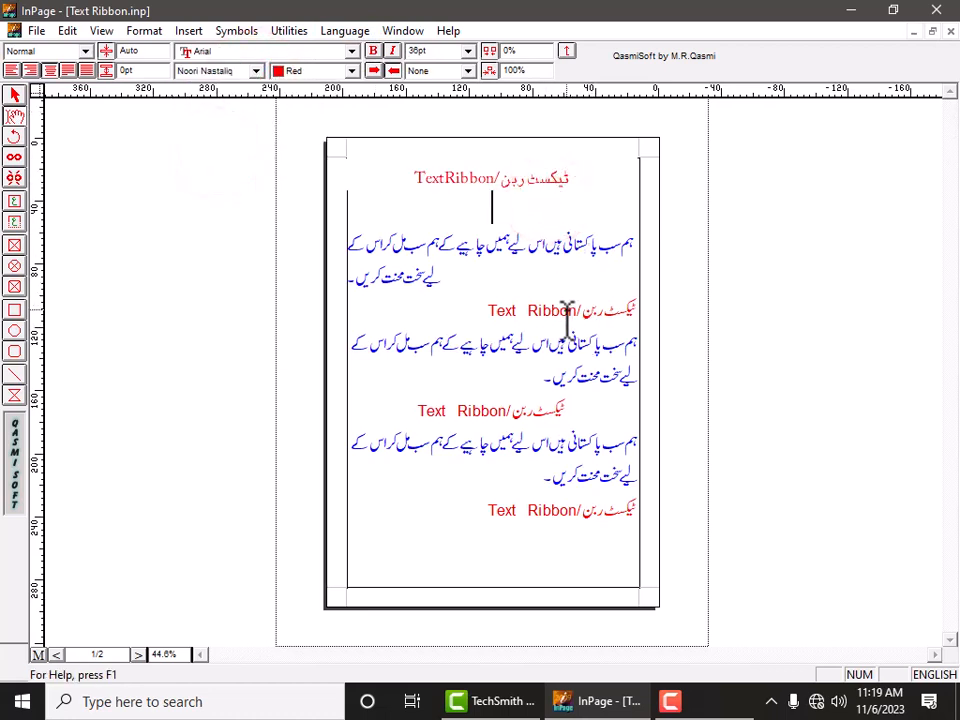
# Try the Mahal Italic Urdu font on the first heading.
pyautogui.tripleClick(531, 167)
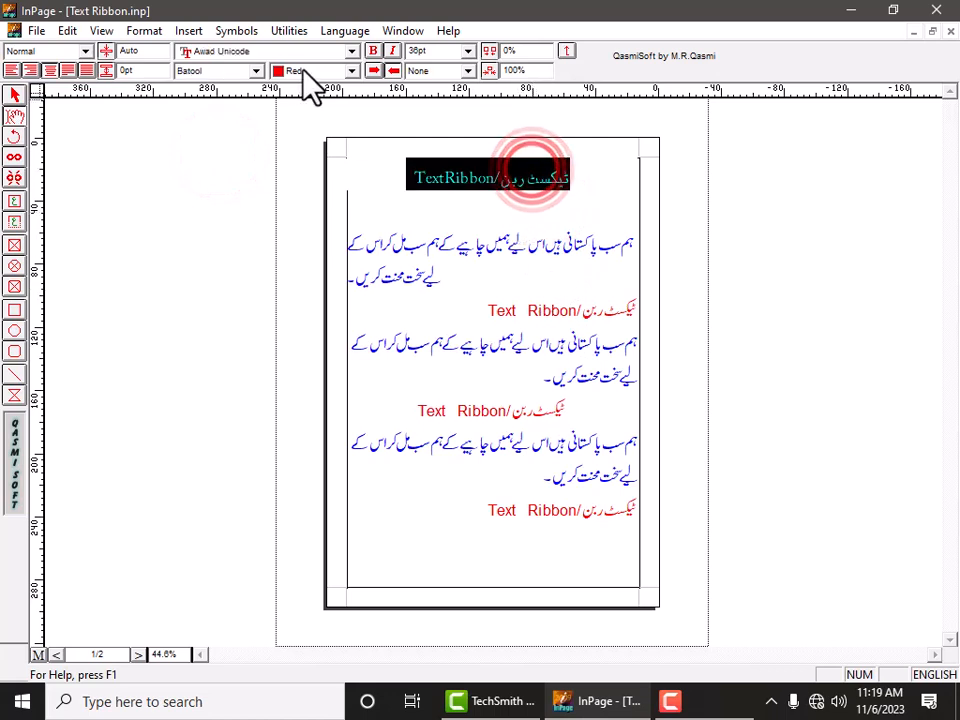
pyautogui.click(256, 70)
pyautogui.scroll(-2, 245, 163)
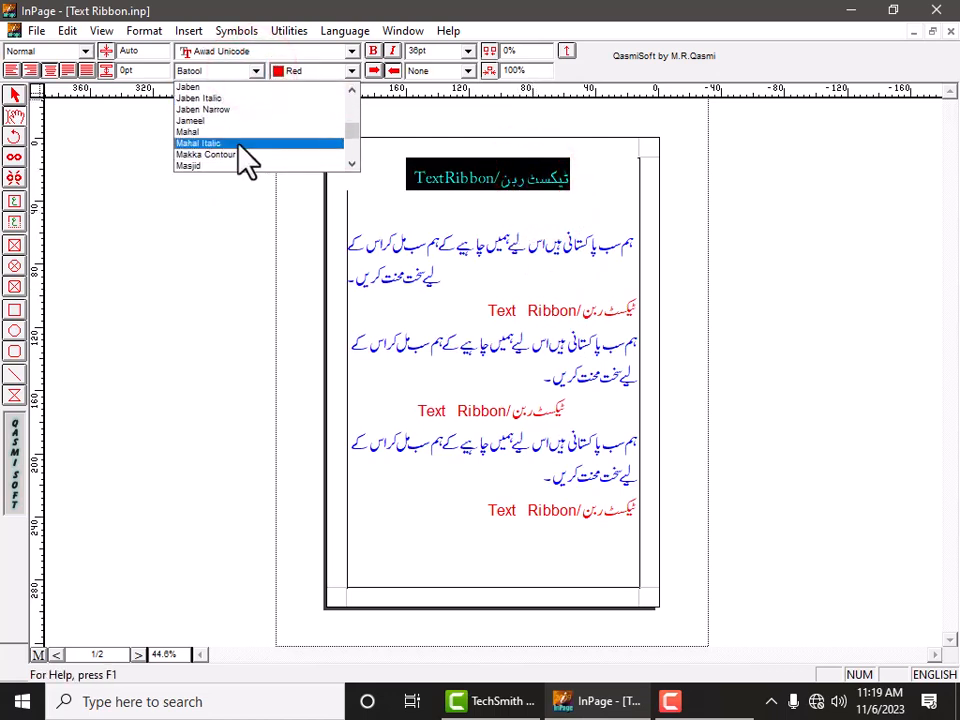
pyautogui.click(240, 144)
pyautogui.click(562, 215)
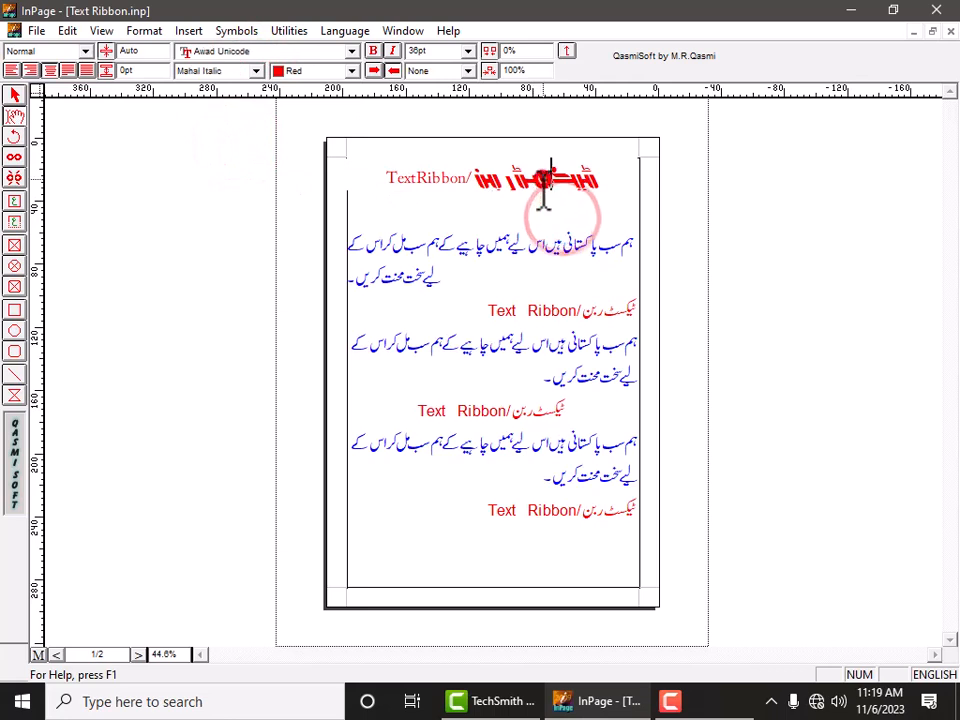
# Try the Sulus Urdu font on the first heading.
pyautogui.tripleClick(546, 176)
pyautogui.click(258, 70)
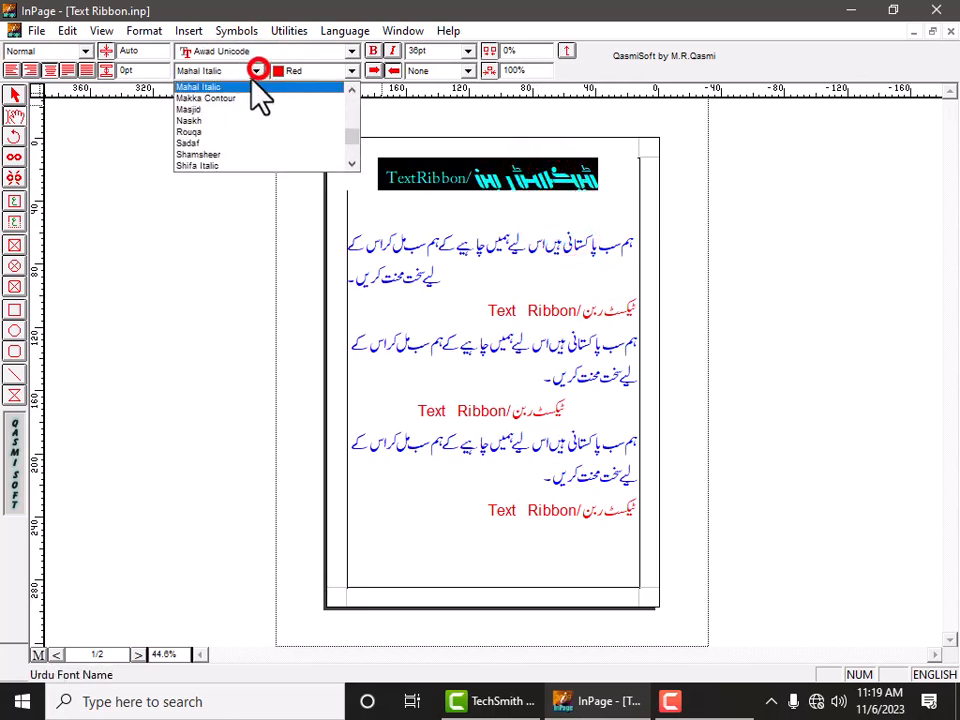
pyautogui.scroll(-3, 253, 129)
pyautogui.click(245, 143)
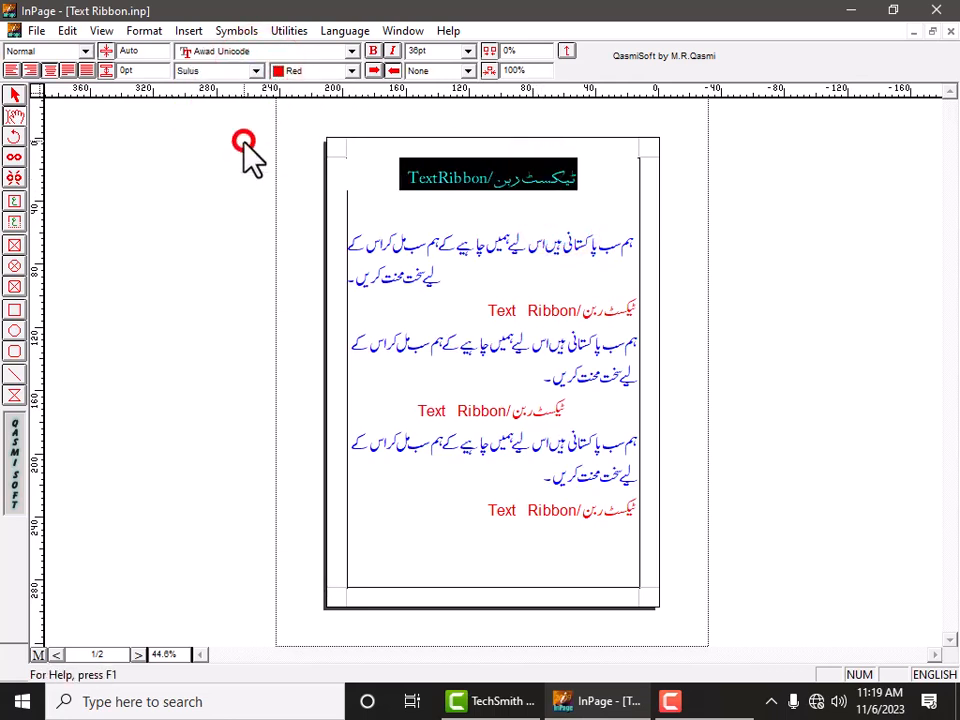
pyautogui.click(510, 208)
# Restore the first heading's Urdu font to Noori Nastaliq.
pyautogui.tripleClick(540, 176)
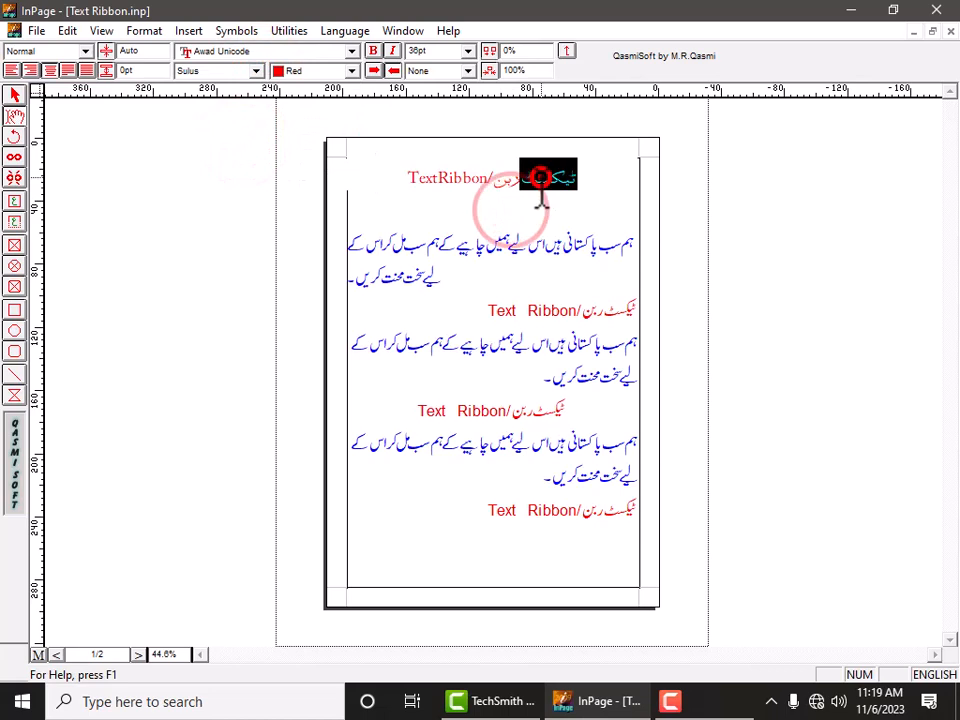
pyautogui.click(264, 68)
pyautogui.moveTo(348, 153); pyautogui.dragTo(352, 103)
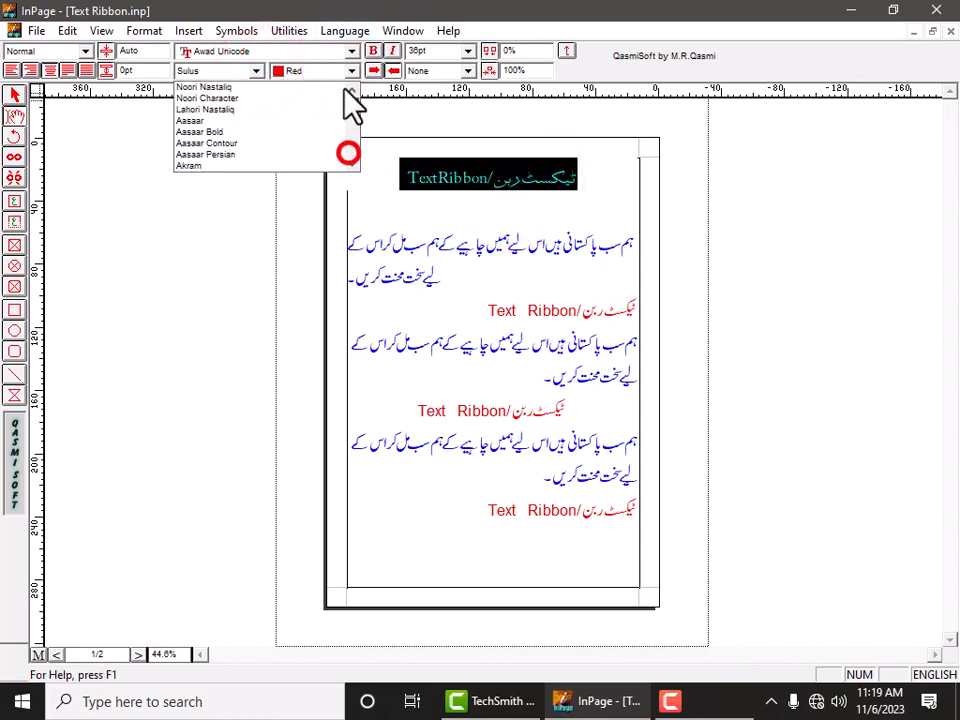
pyautogui.click(258, 87)
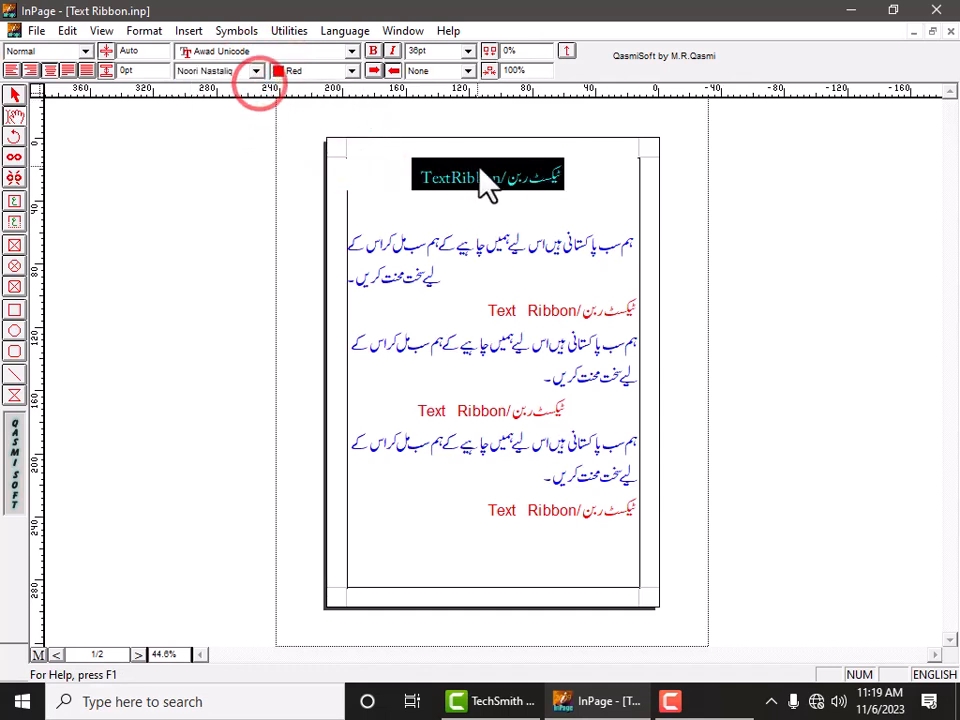
pyautogui.click(508, 194)
# Color the first heading blue.
pyautogui.tripleClick(541, 178)
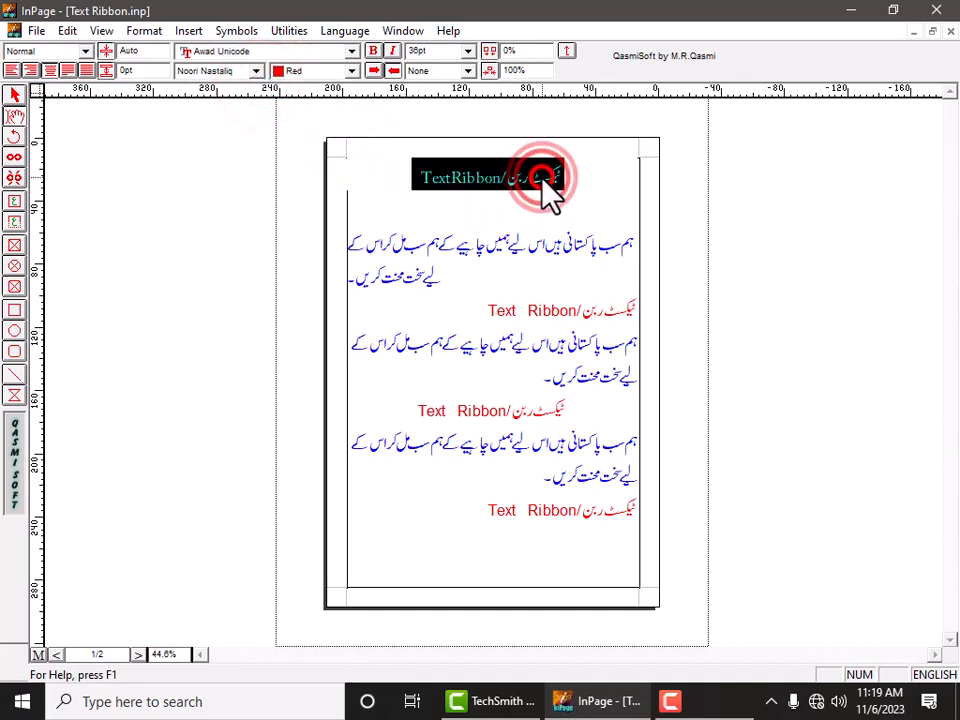
pyautogui.click(351, 71)
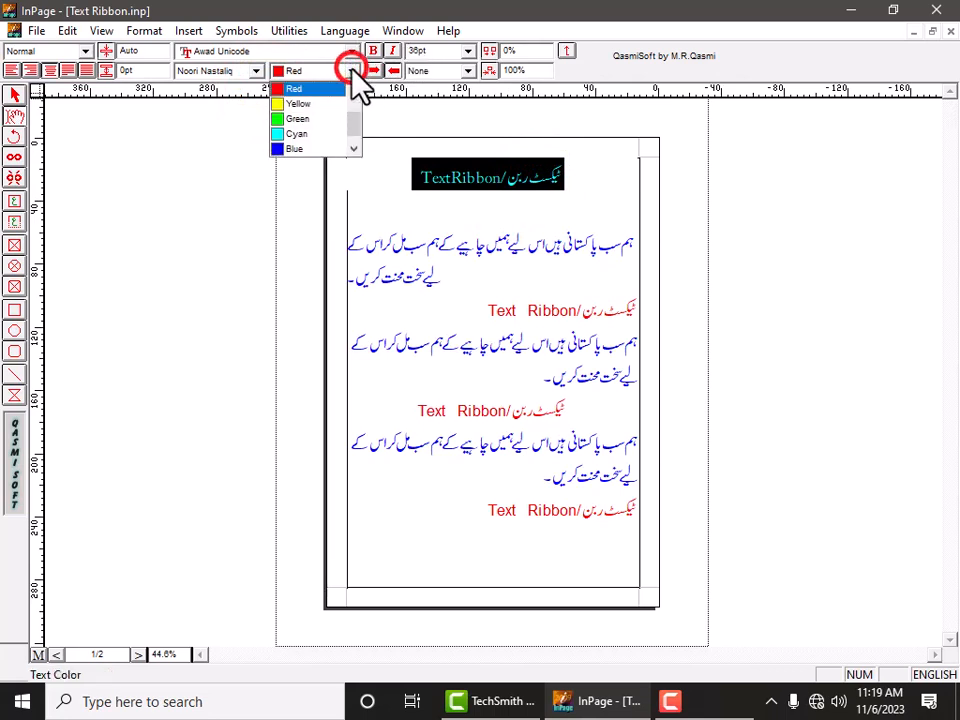
pyautogui.click(313, 150)
pyautogui.click(619, 238)
# Recolor the first heading cyan.
pyautogui.tripleClick(510, 177)
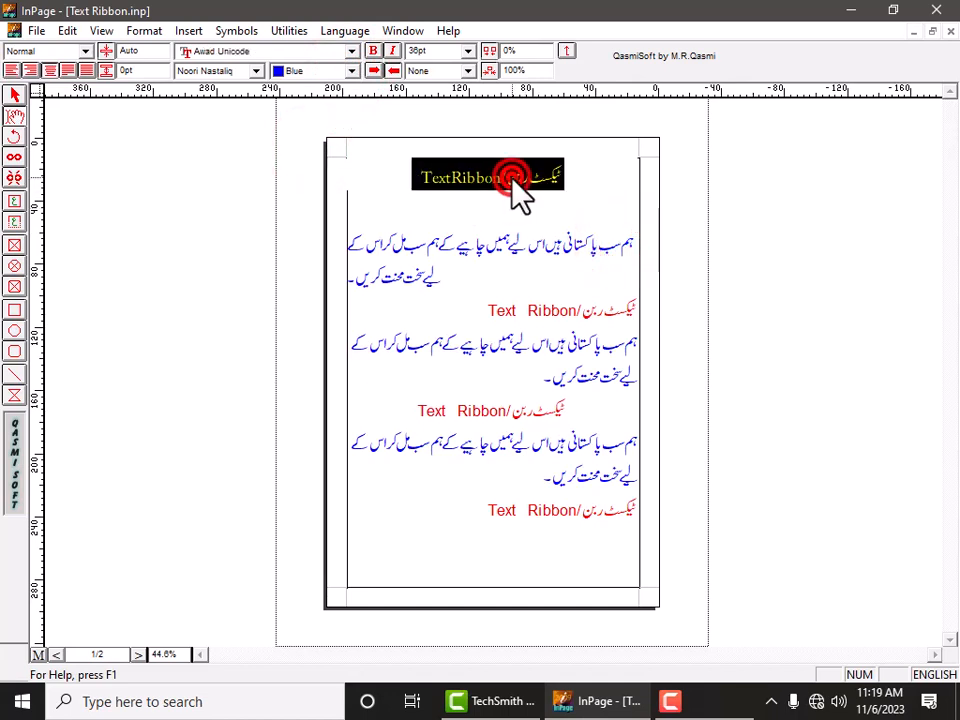
pyautogui.click(351, 71)
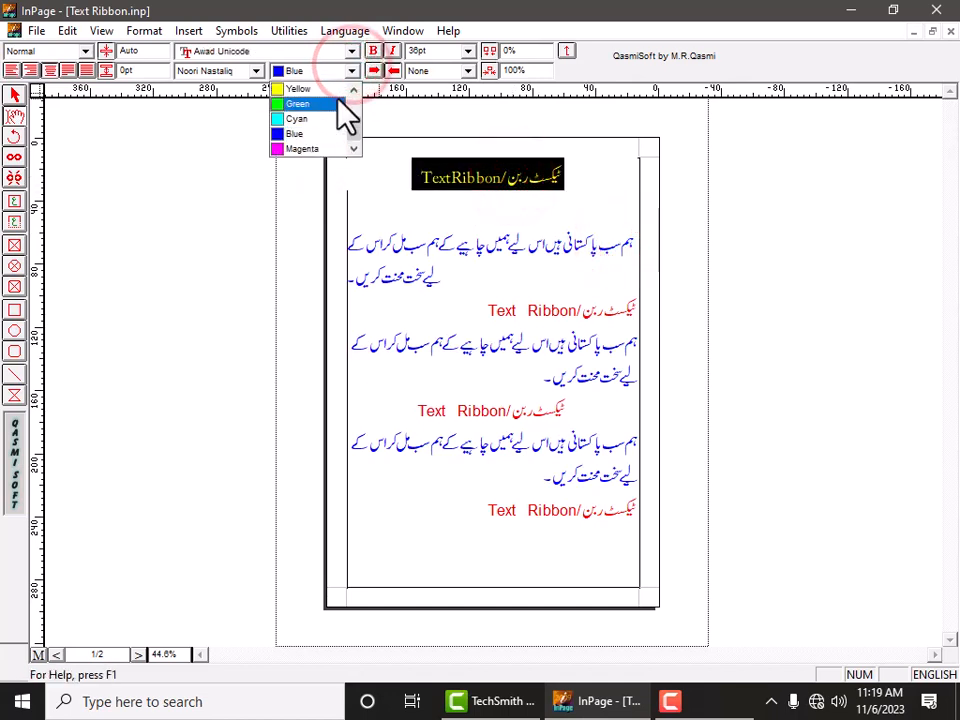
pyautogui.click(328, 119)
pyautogui.click(418, 180)
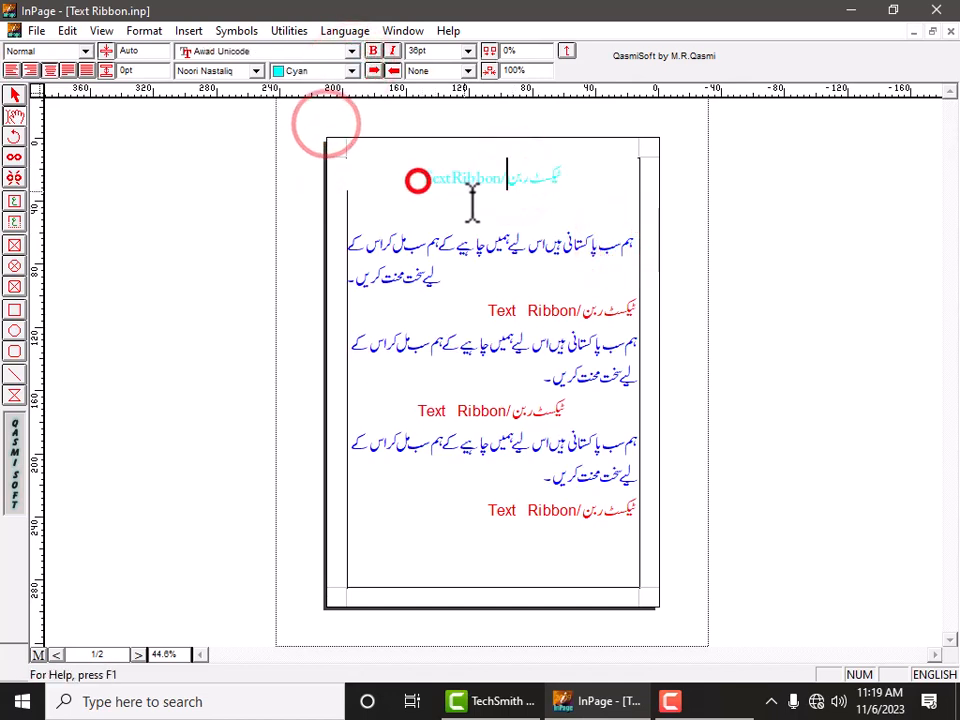
# Recolor the first heading green.
pyautogui.tripleClick(493, 178)
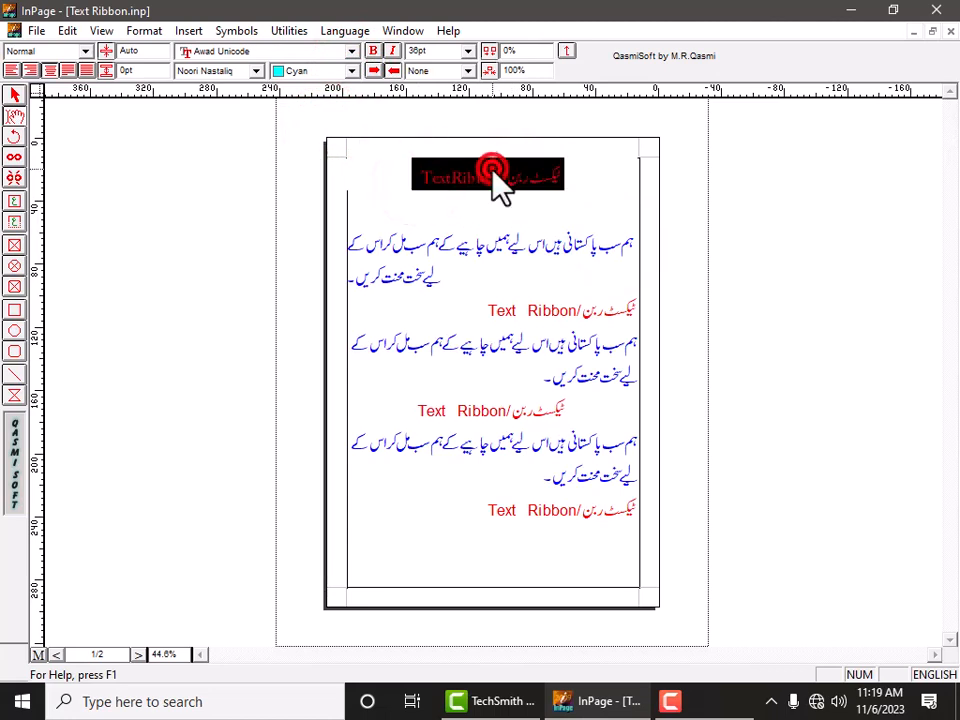
pyautogui.click(306, 71)
pyautogui.click(303, 98)
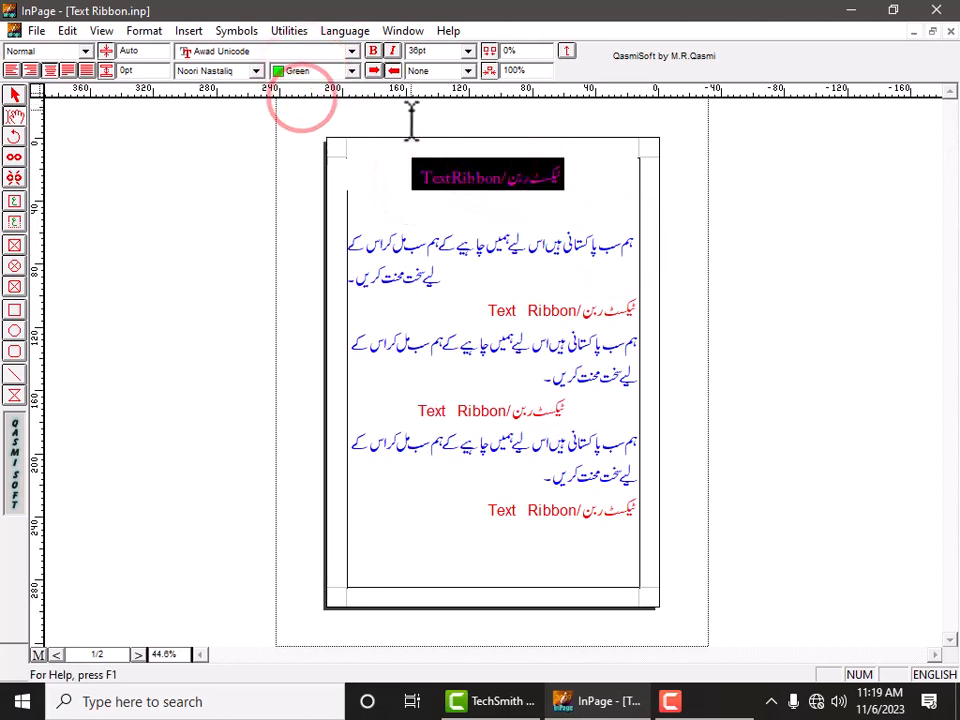
pyautogui.click(460, 178)
# Set the first heading's font size to 48 pt.
pyautogui.tripleClick(458, 180)
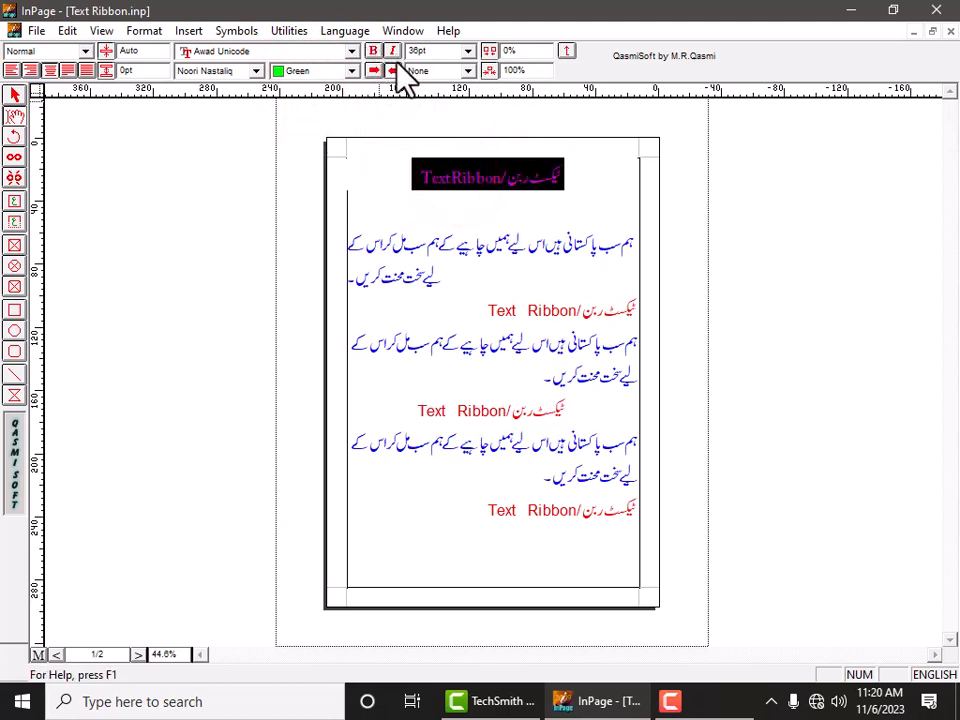
pyautogui.click(466, 51)
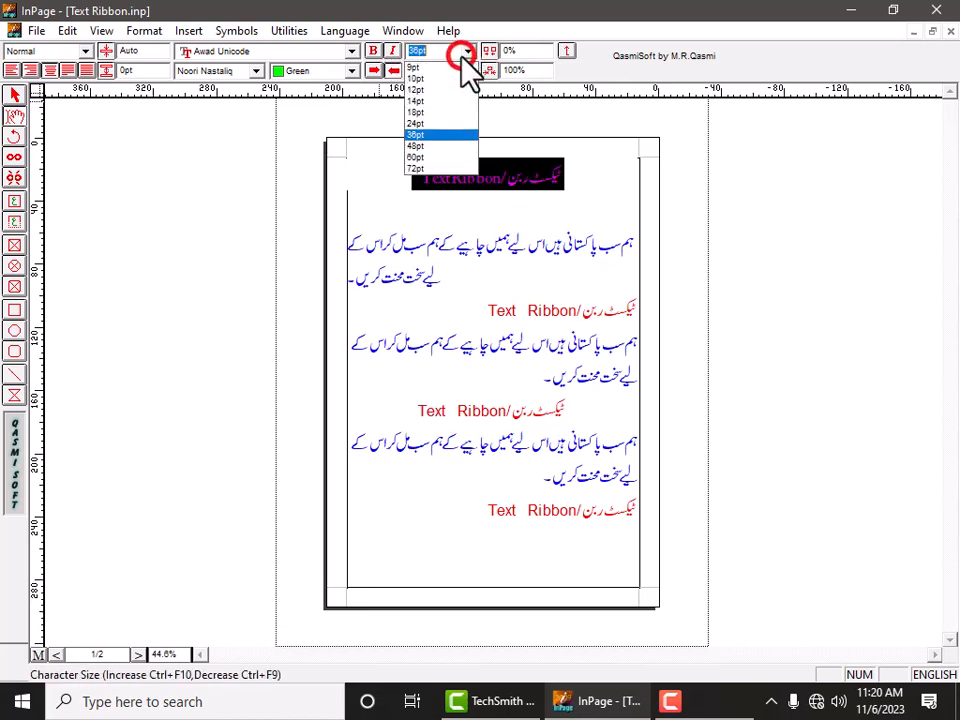
pyautogui.click(446, 148)
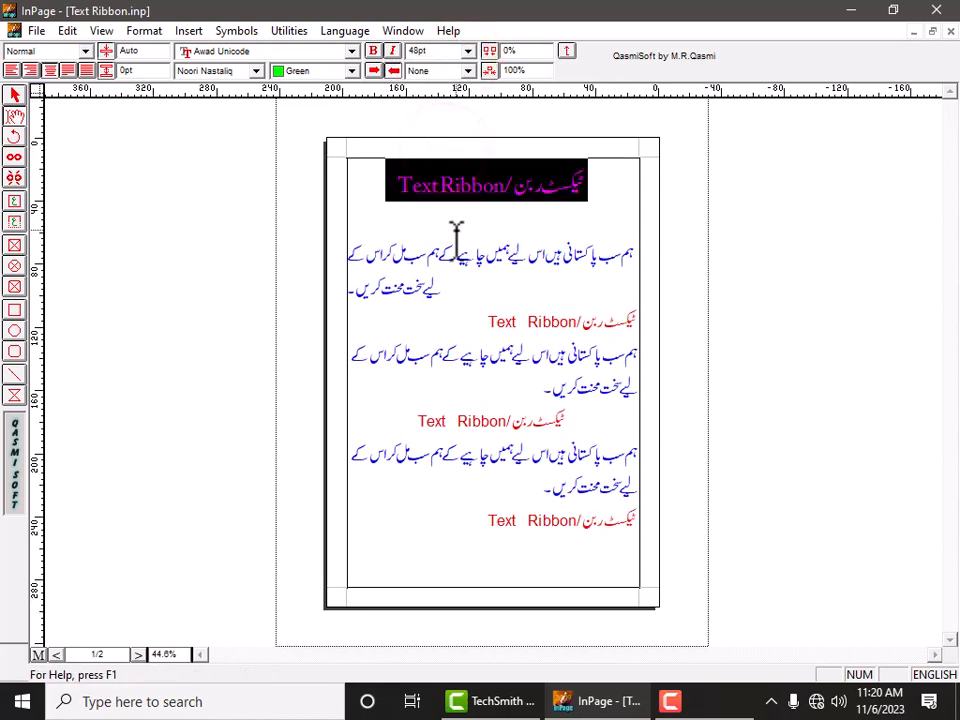
pyautogui.click(456, 228)
# Color the first heading magenta.
pyautogui.tripleClick(456, 189)
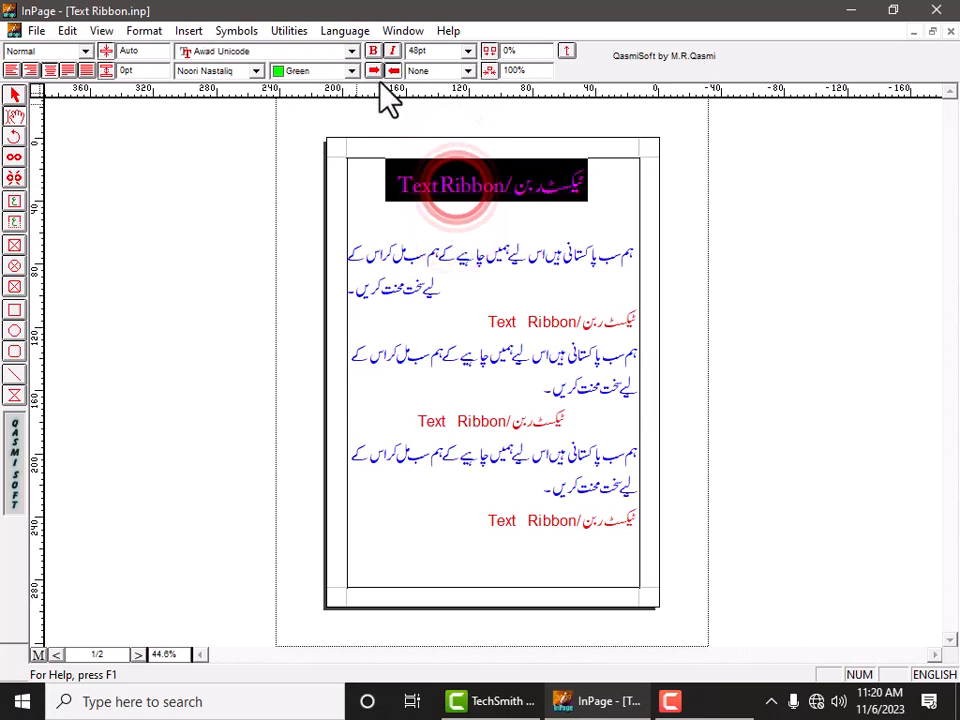
pyautogui.click(352, 71)
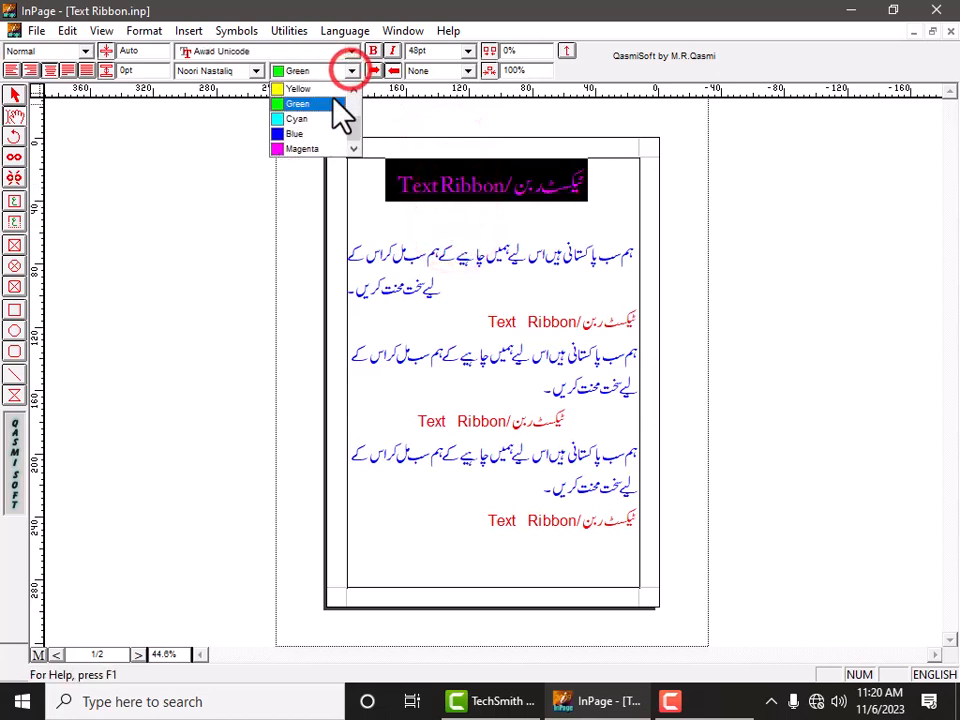
pyautogui.click(300, 149)
pyautogui.click(450, 229)
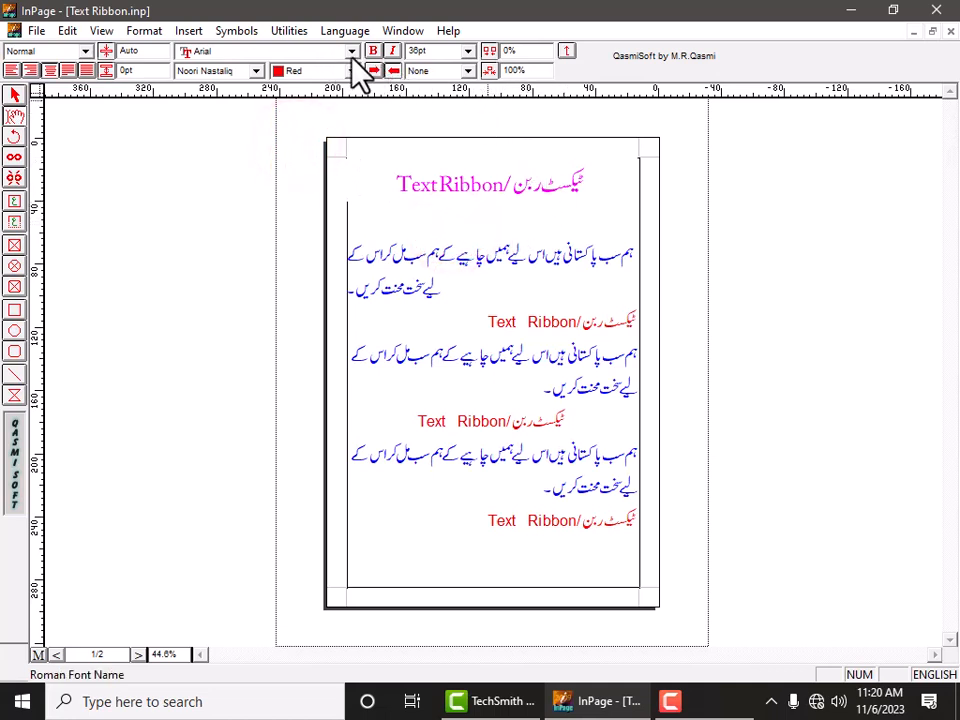
# Give the first heading a single underline.
pyautogui.click(467, 74)
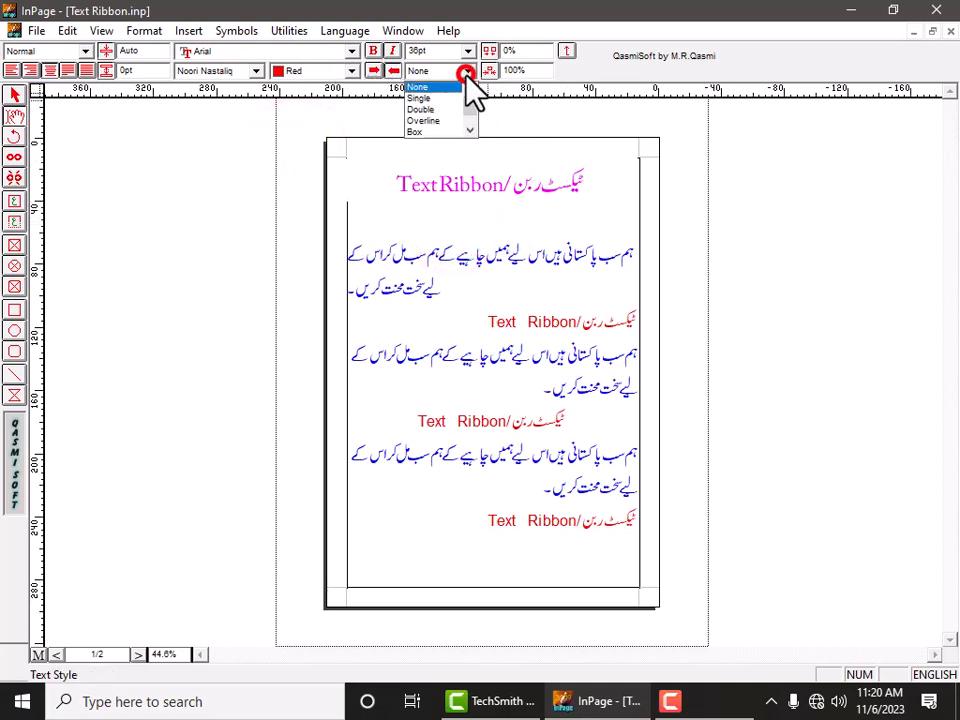
pyautogui.click(457, 183)
pyautogui.doubleClick(458, 184)
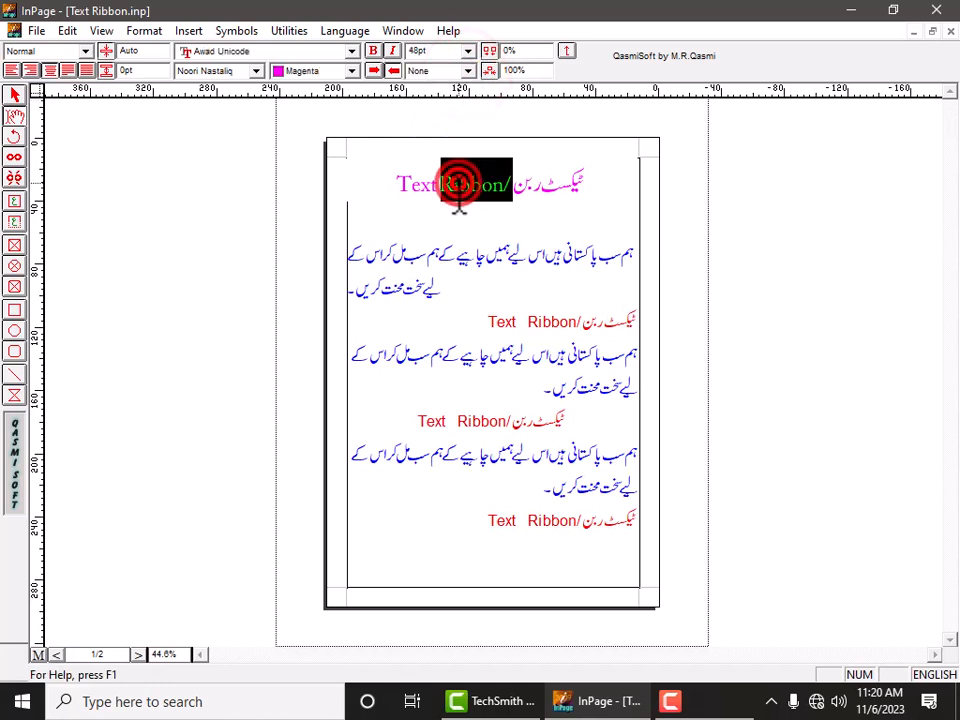
pyautogui.click(458, 184)
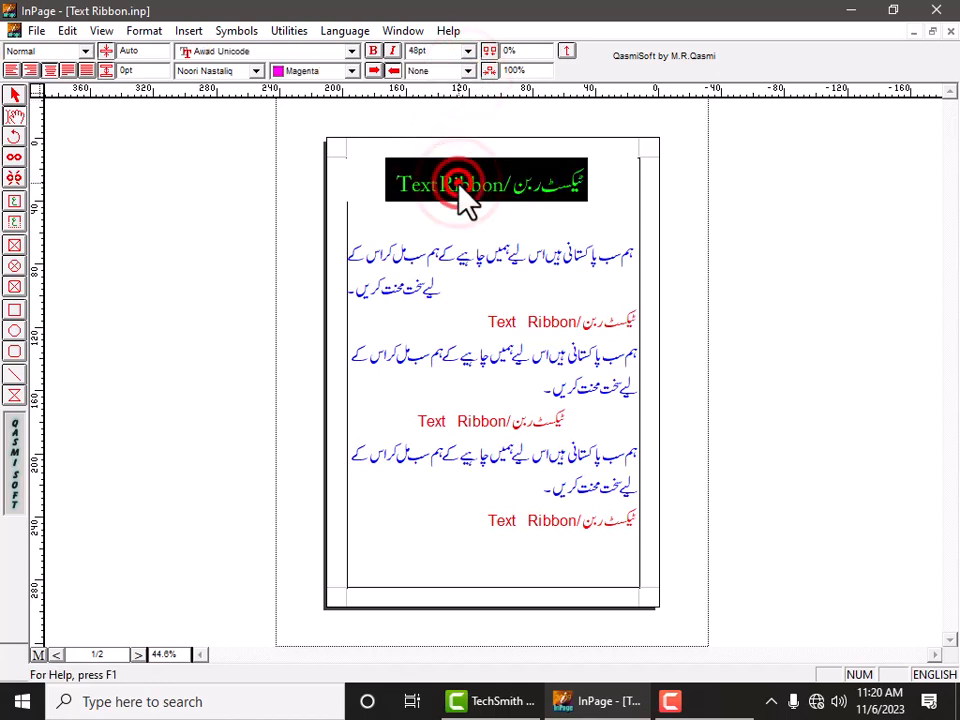
pyautogui.click(468, 72)
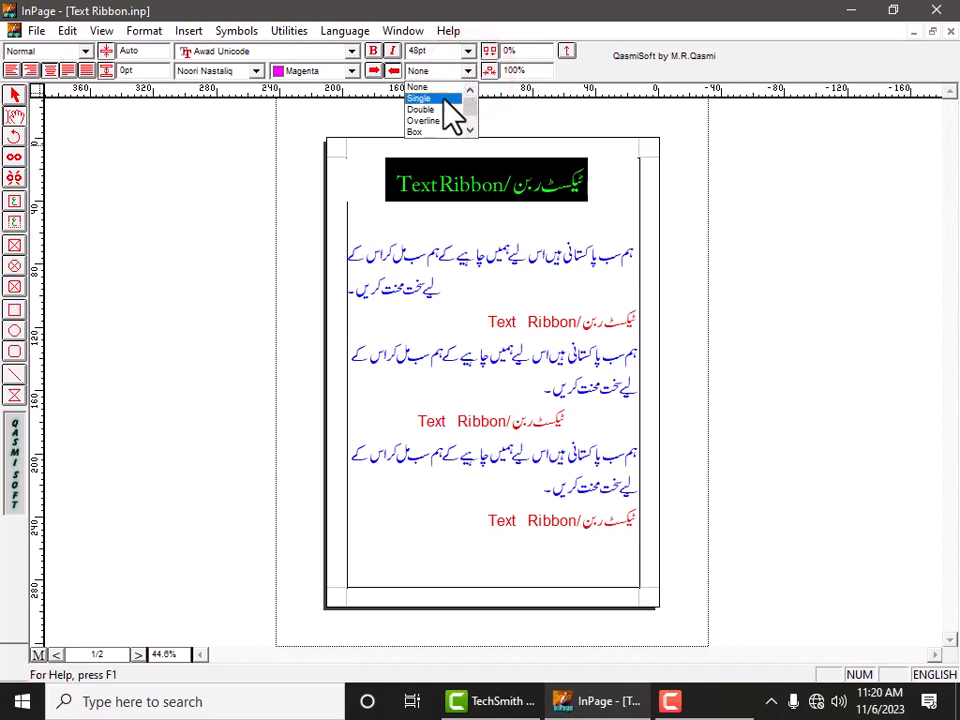
pyautogui.click(441, 100)
pyautogui.click(462, 228)
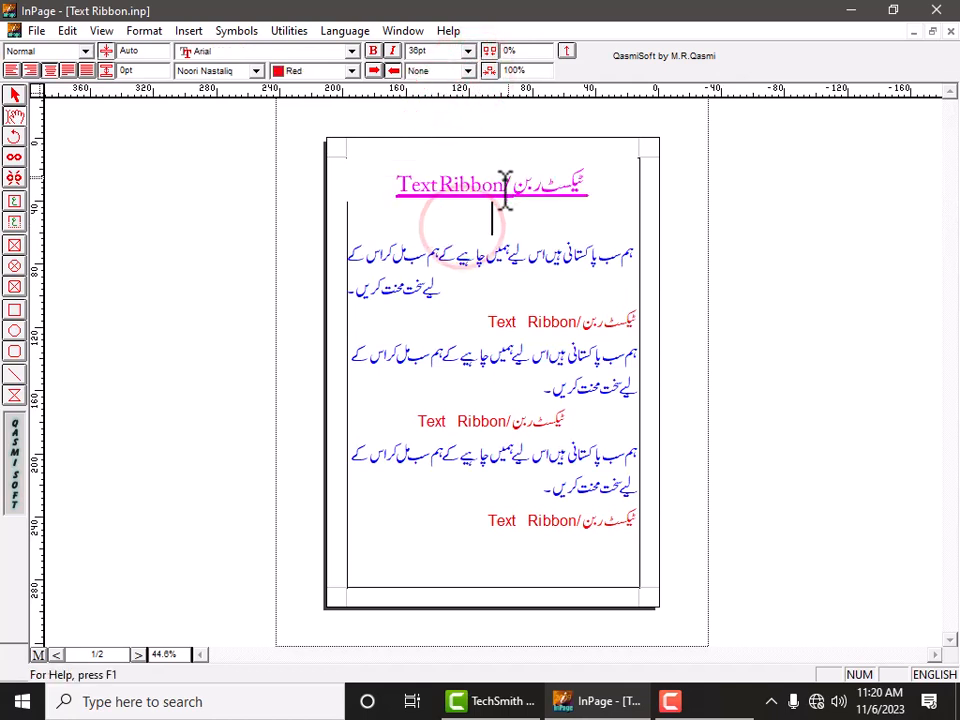
# Give the first Urdu paragraph a double underline.
pyautogui.tripleClick(488, 255)
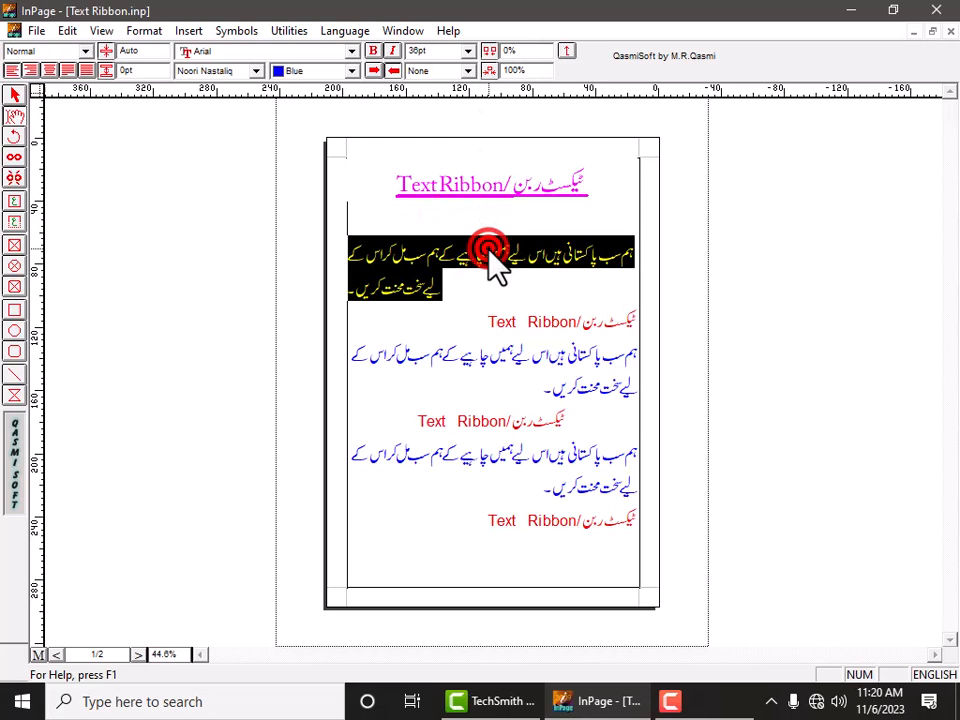
pyautogui.click(468, 68)
pyautogui.click(443, 108)
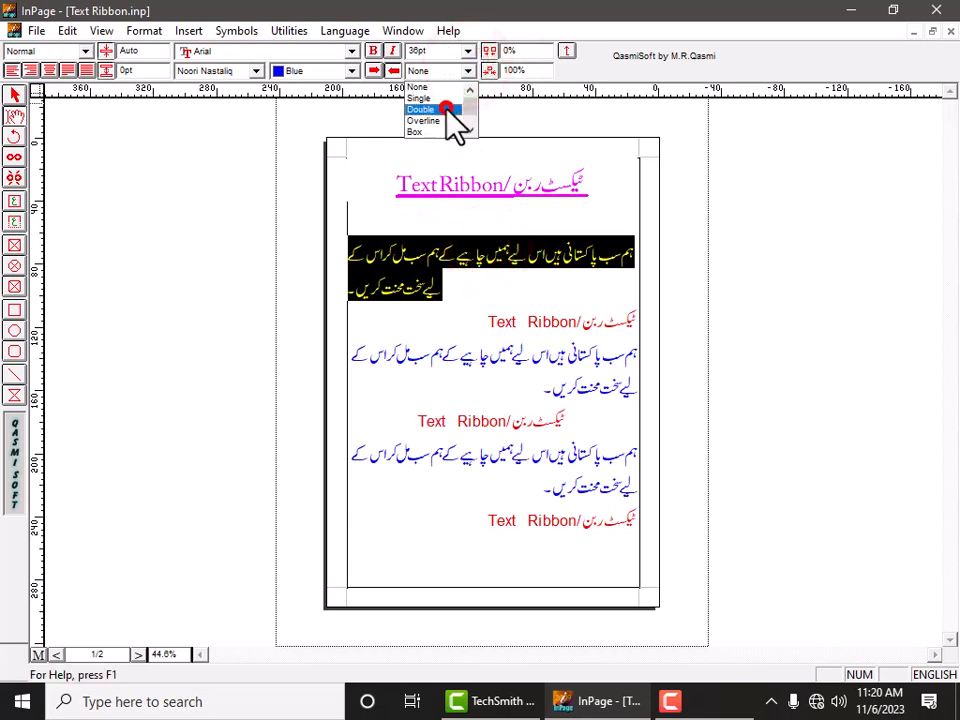
pyautogui.click(472, 300)
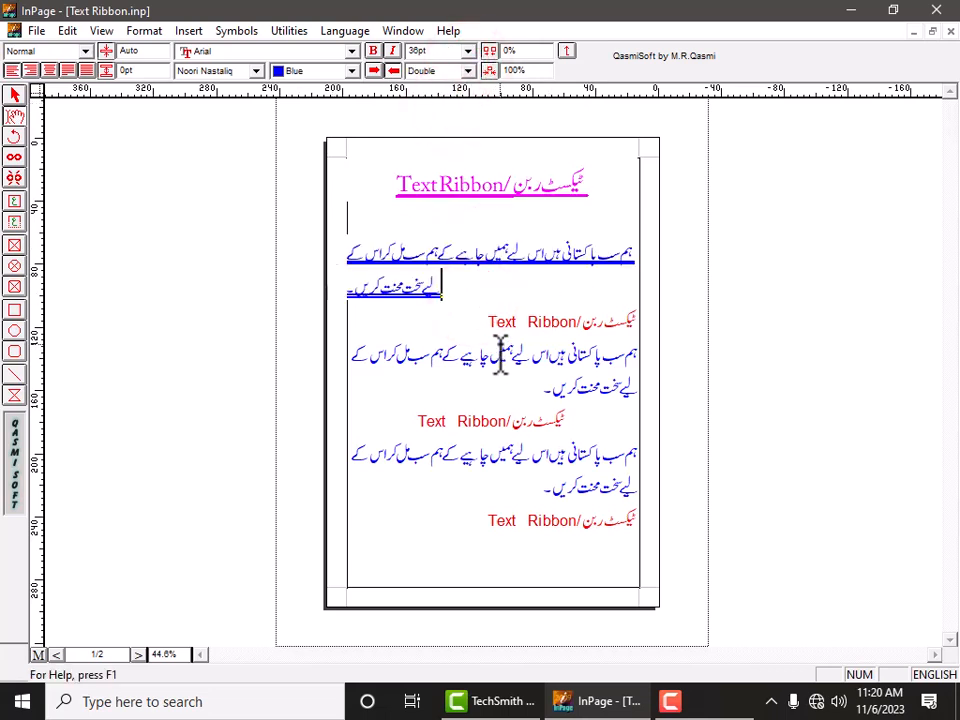
# Give the second heading an overline.
pyautogui.click(499, 341)
pyautogui.tripleClick(512, 318)
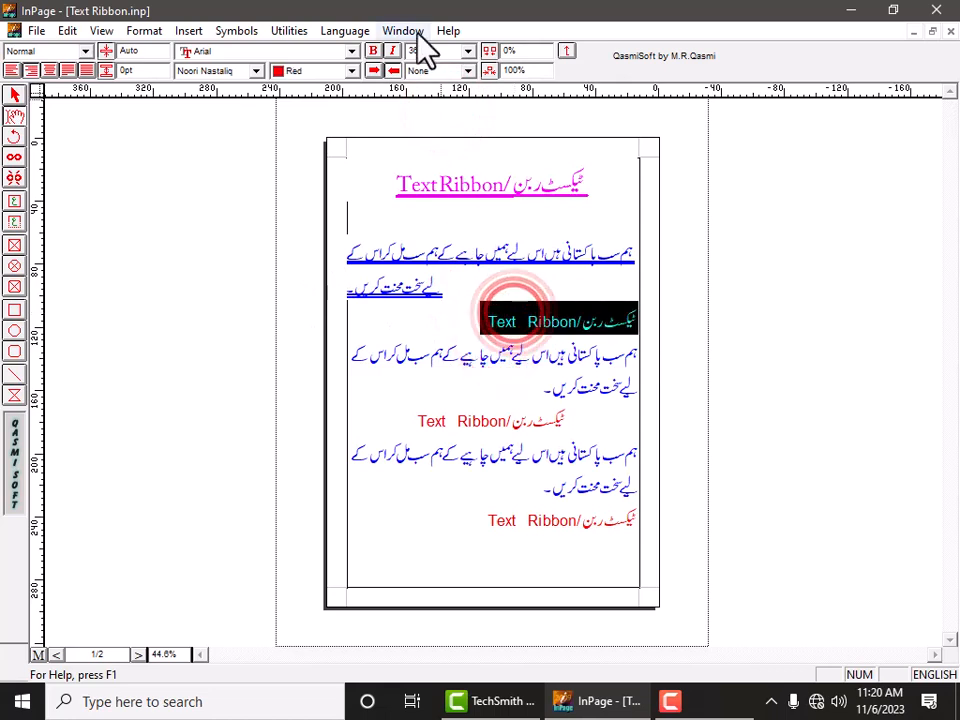
pyautogui.click(469, 71)
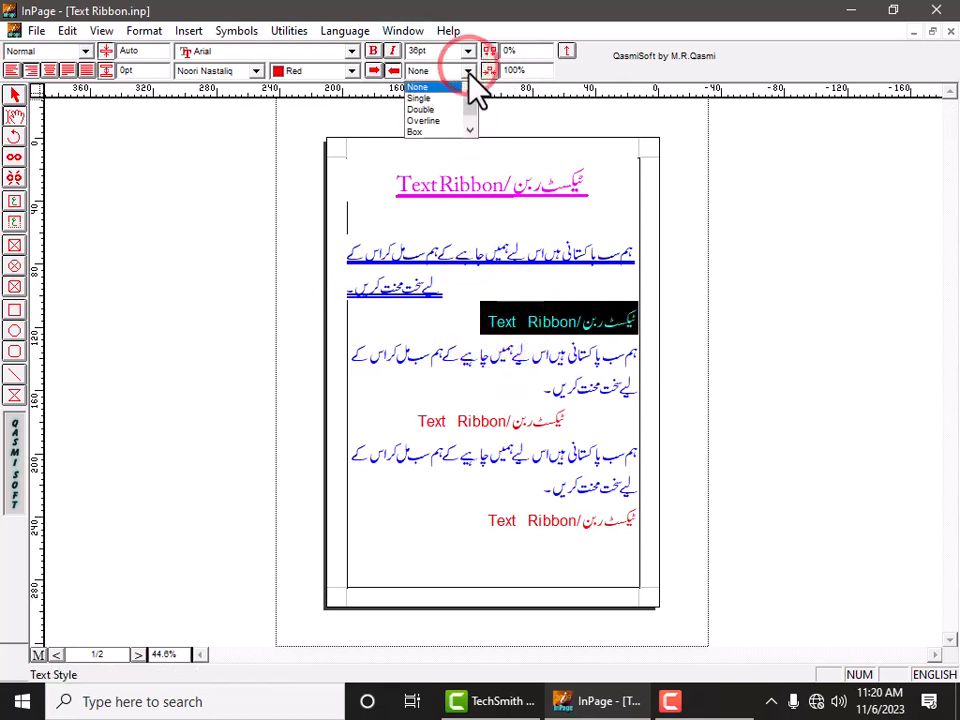
pyautogui.click(441, 121)
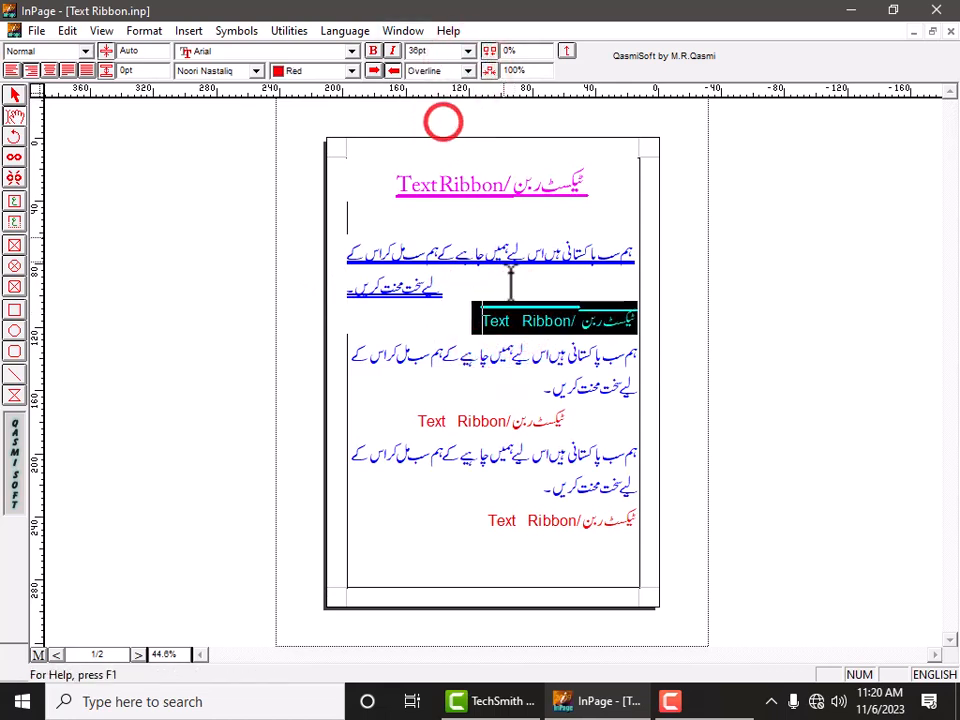
pyautogui.click(510, 322)
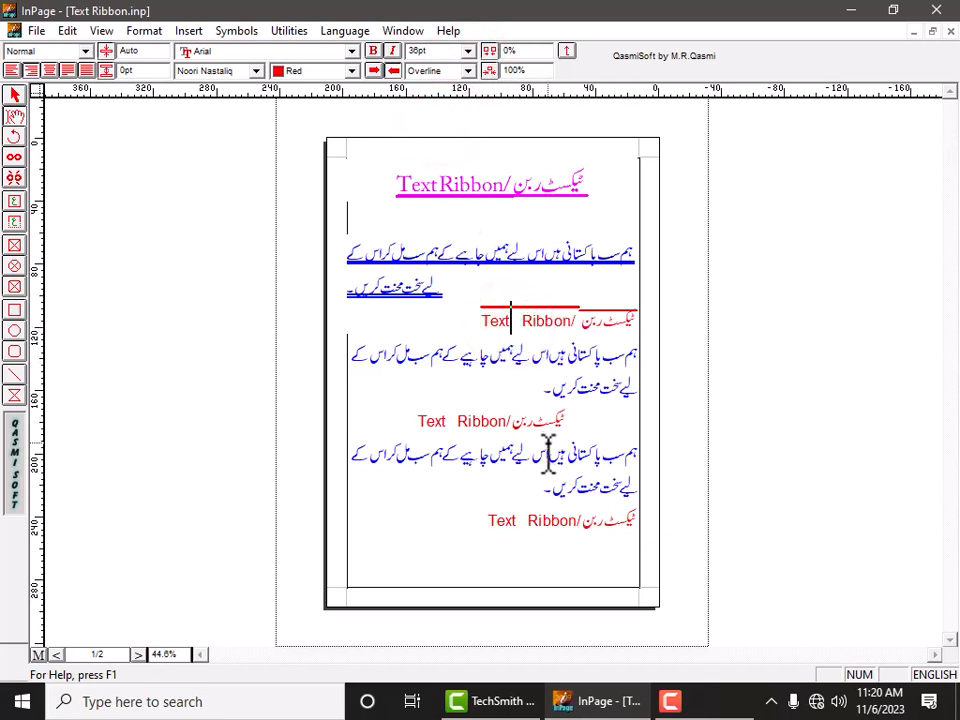
# Put a box around the second Urdu paragraph.
pyautogui.tripleClick(583, 376)
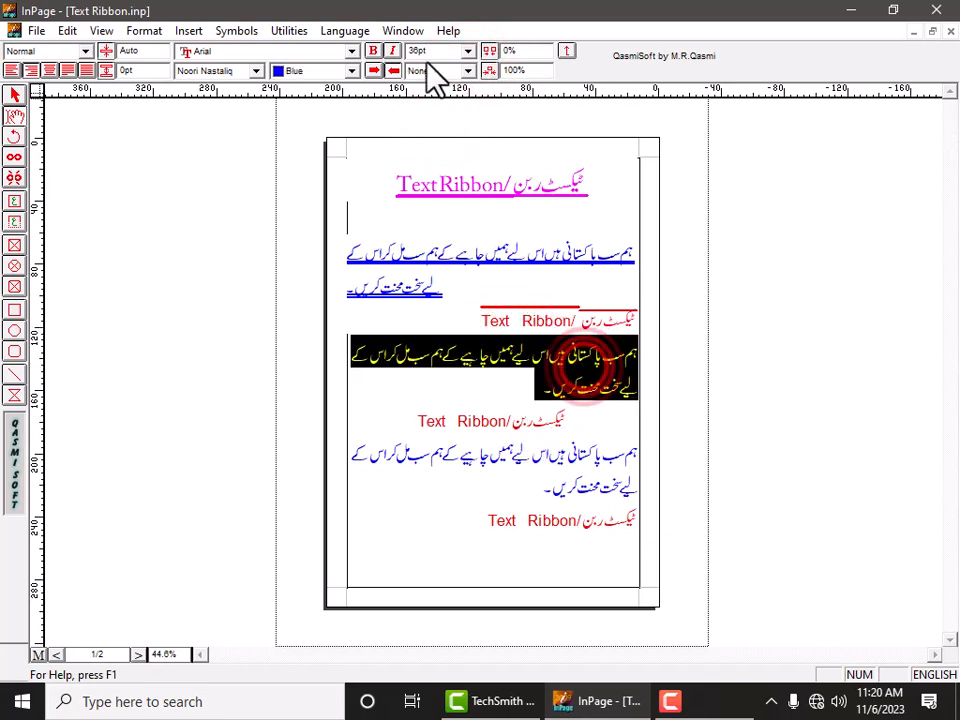
pyautogui.click(469, 70)
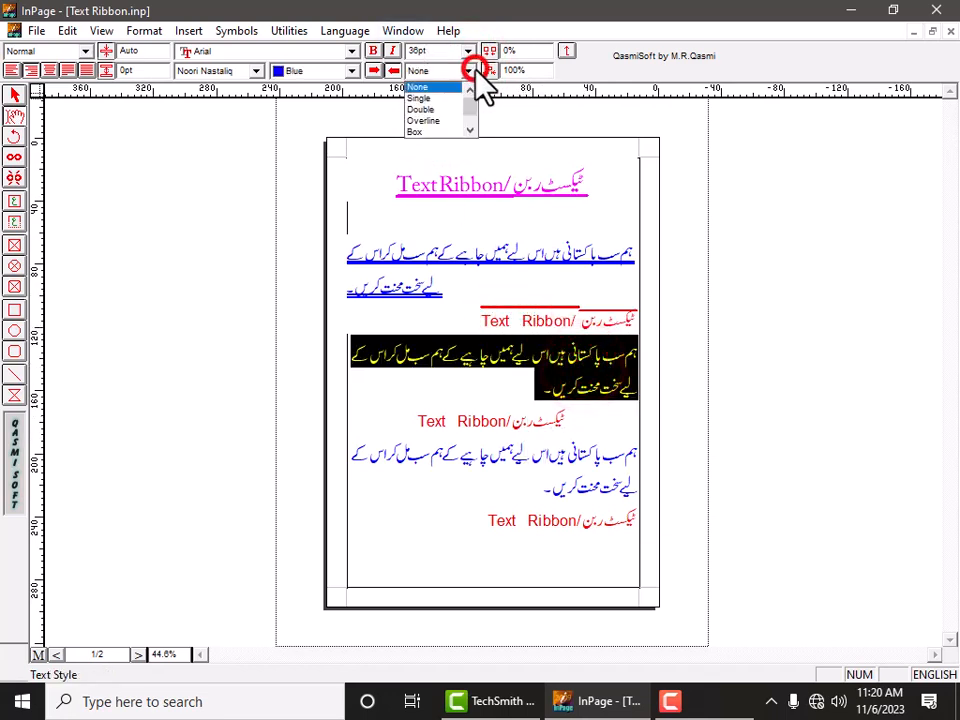
pyautogui.click(437, 131)
pyautogui.click(486, 357)
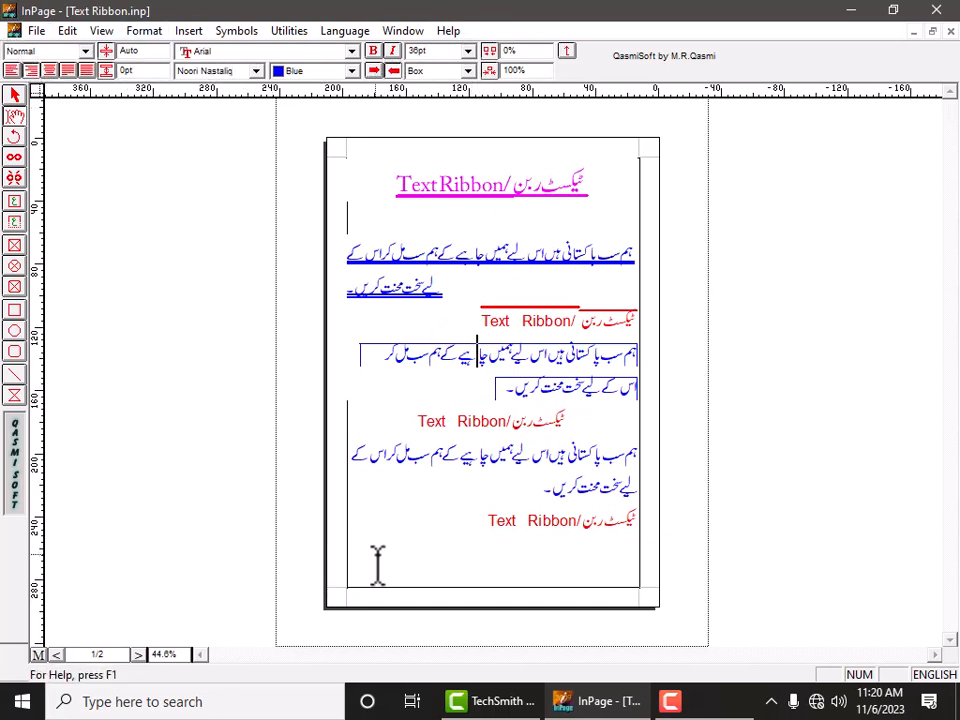
# Set the first heading's character spacing to 100%.
pyautogui.tripleClick(476, 199)
pyautogui.click(515, 69)
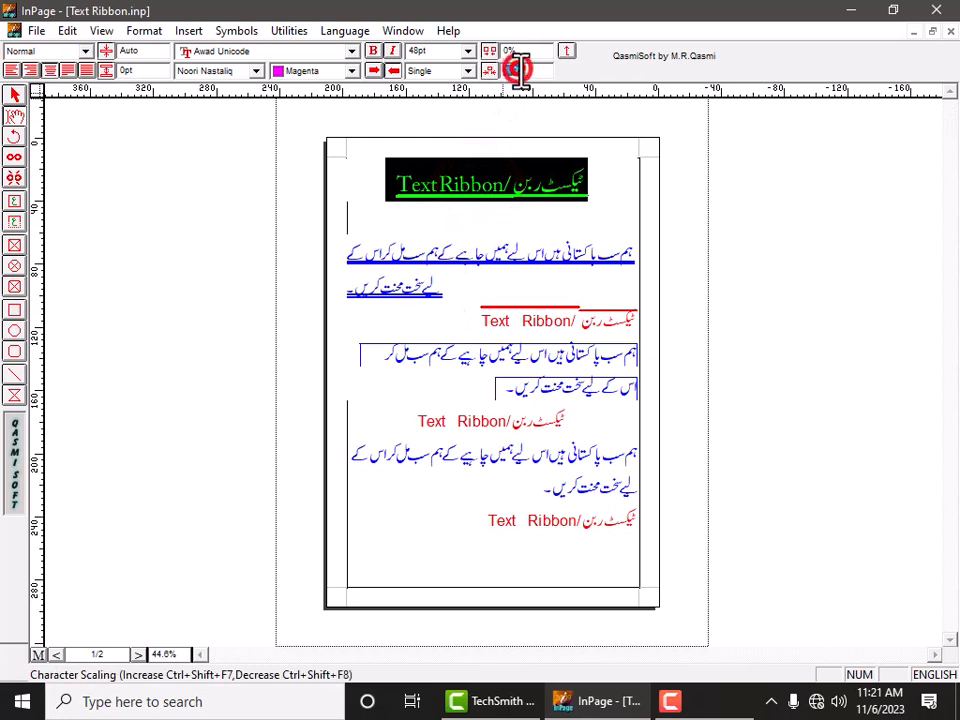
pyautogui.click(507, 48)
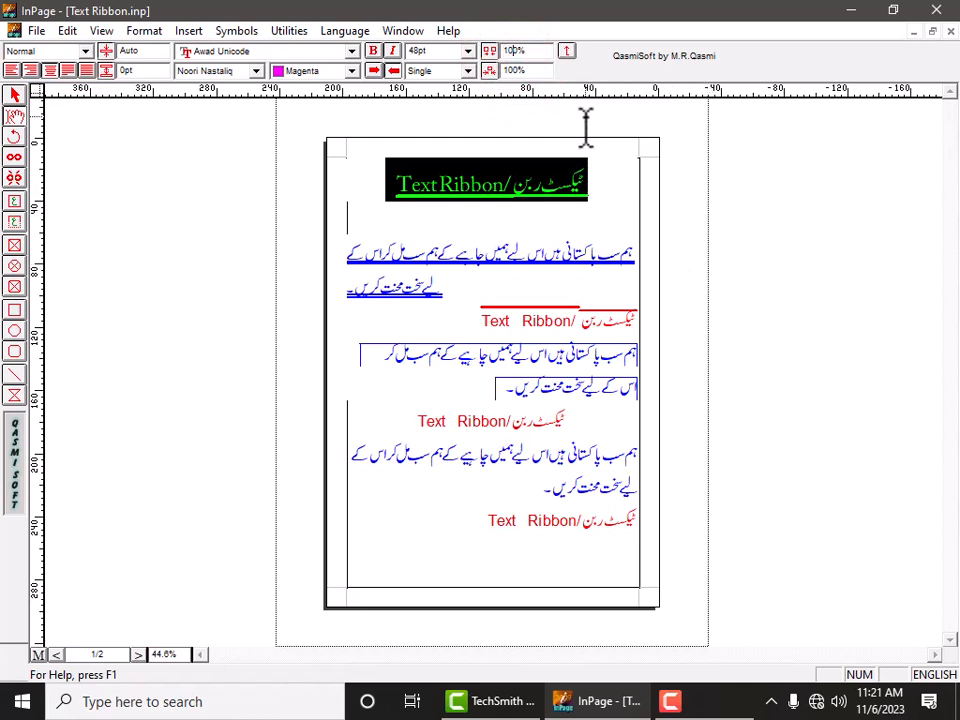
pyautogui.press('Return')
pyautogui.click(474, 226)
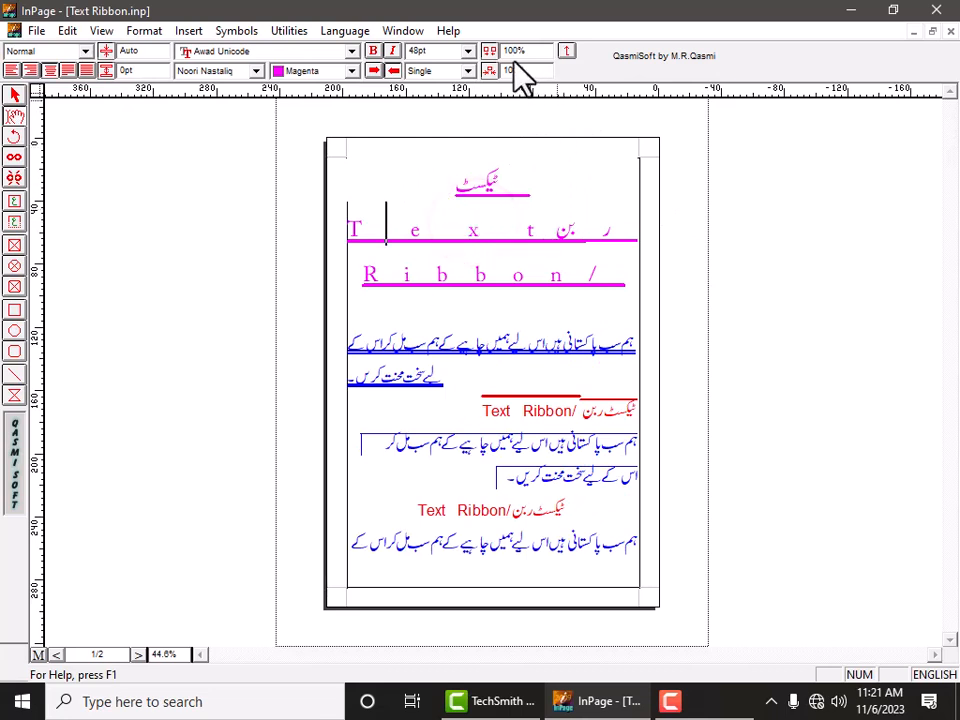
# Reset the first heading's character spacing to 0%.
pyautogui.tripleClick(501, 212)
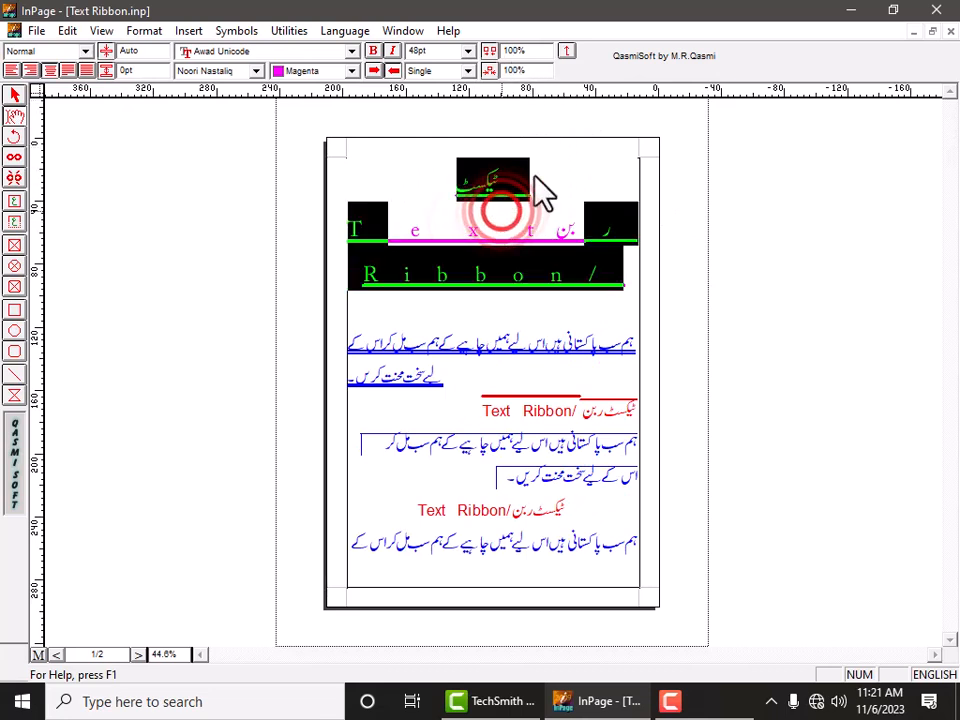
pyautogui.click(515, 52)
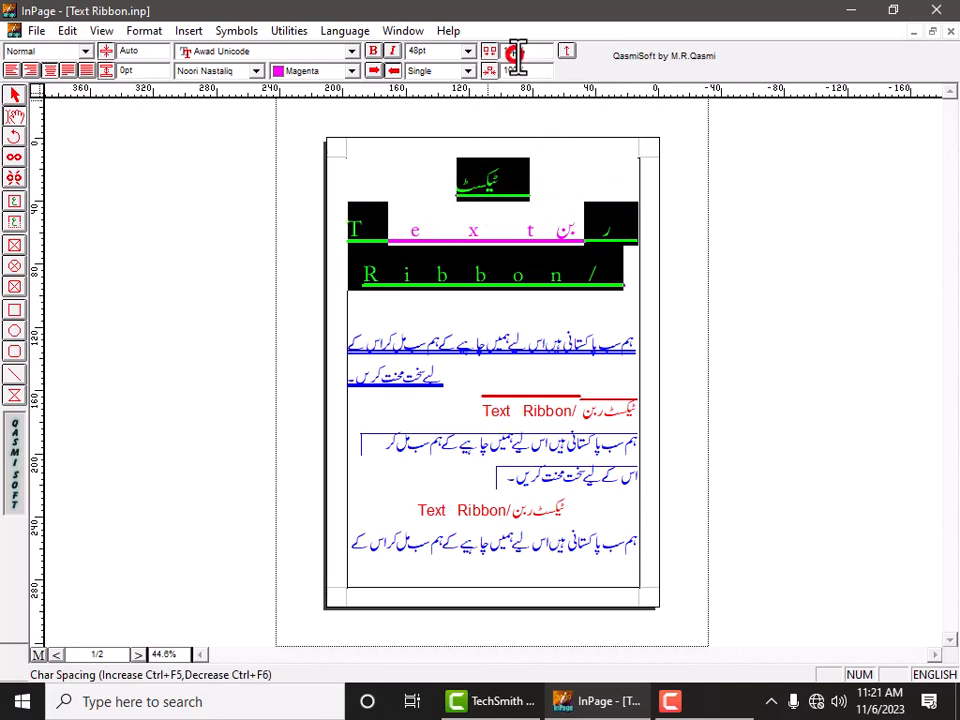
pyautogui.doubleClick(518, 55)
pyautogui.write('0')
pyautogui.press('Return')
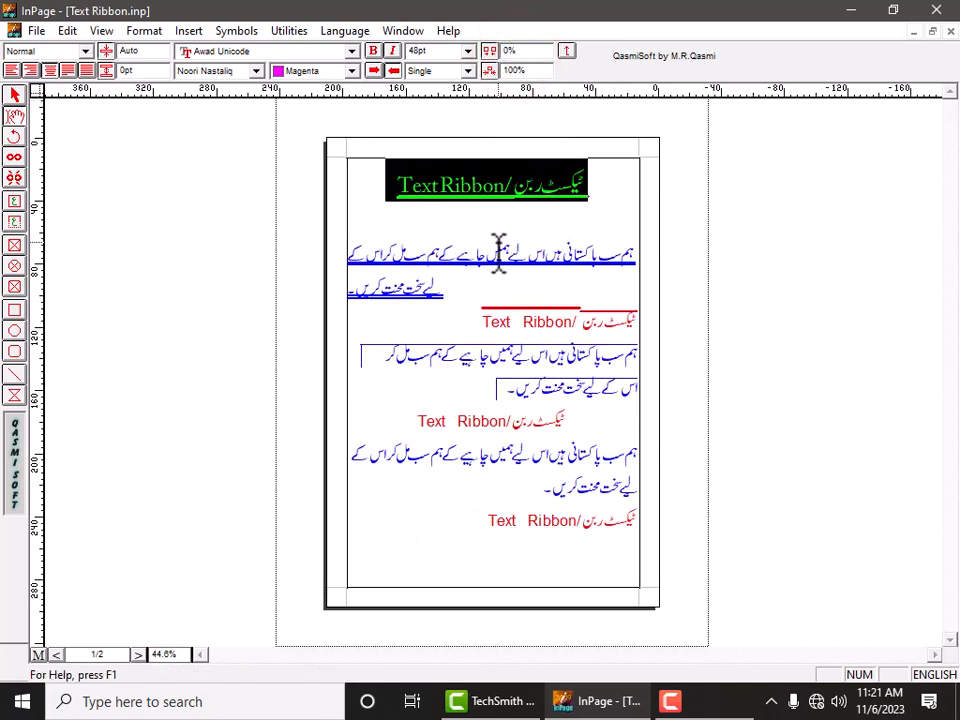
# Set the first heading's character scaling to 120%.
pyautogui.doubleClick(515, 70)
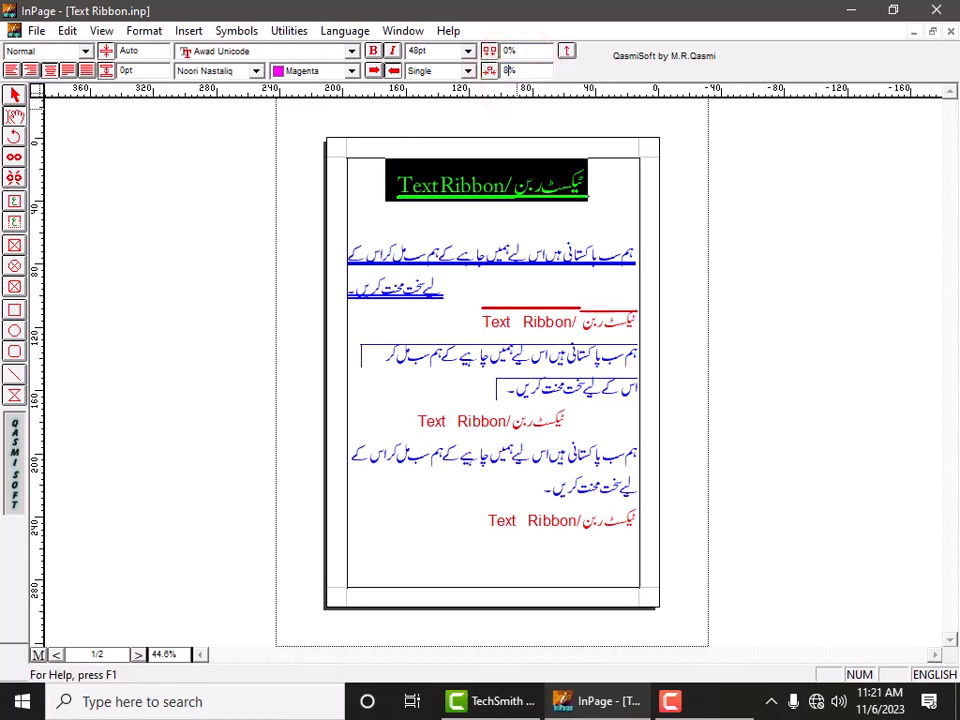
pyautogui.click(589, 226)
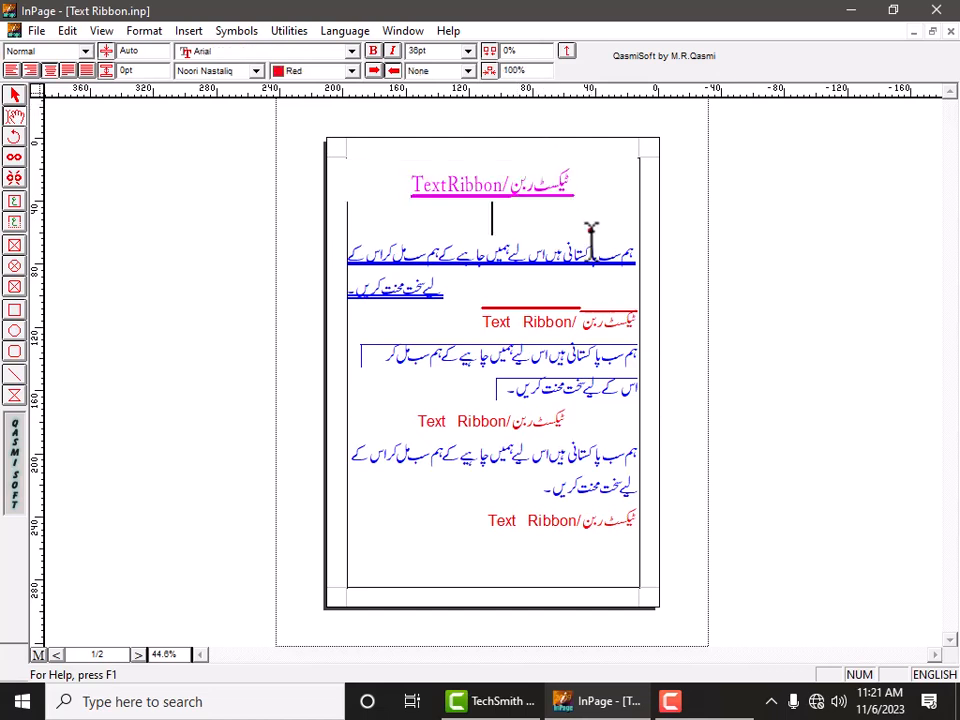
pyautogui.tripleClick(476, 185)
pyautogui.click(515, 71)
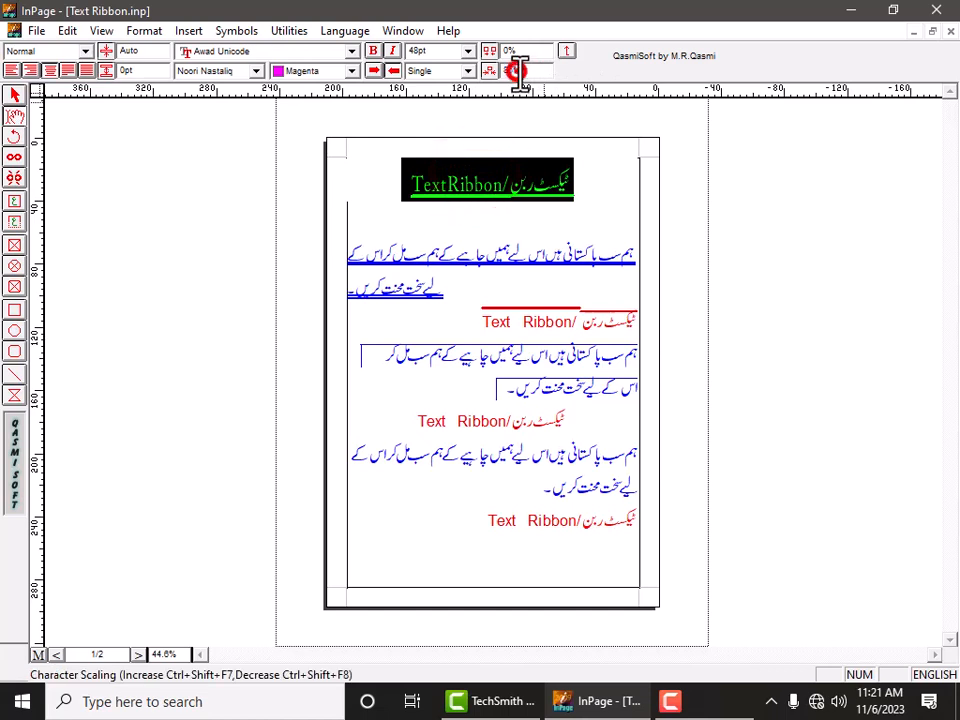
pyautogui.write('120')
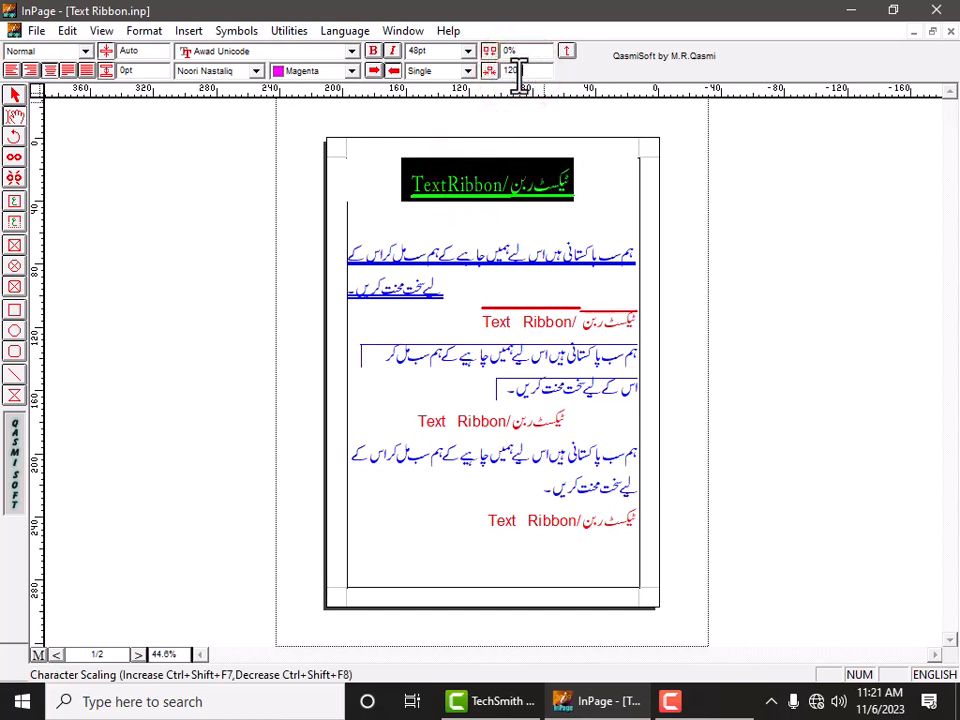
pyautogui.write('2')
pyautogui.press('BackSpace')
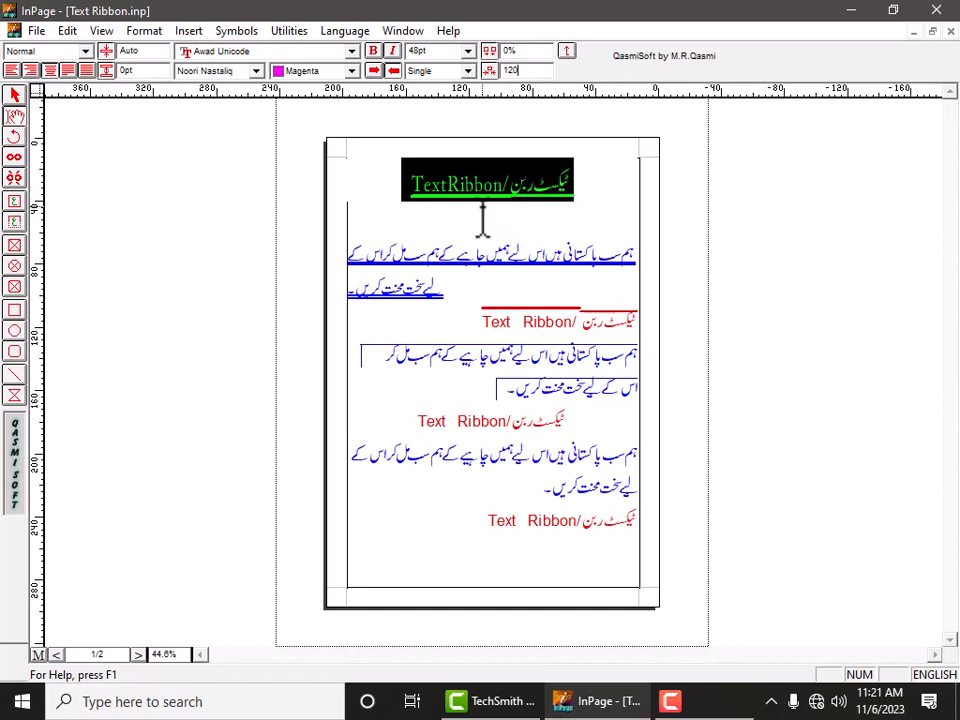
pyautogui.press('Return')
pyautogui.click(469, 252)
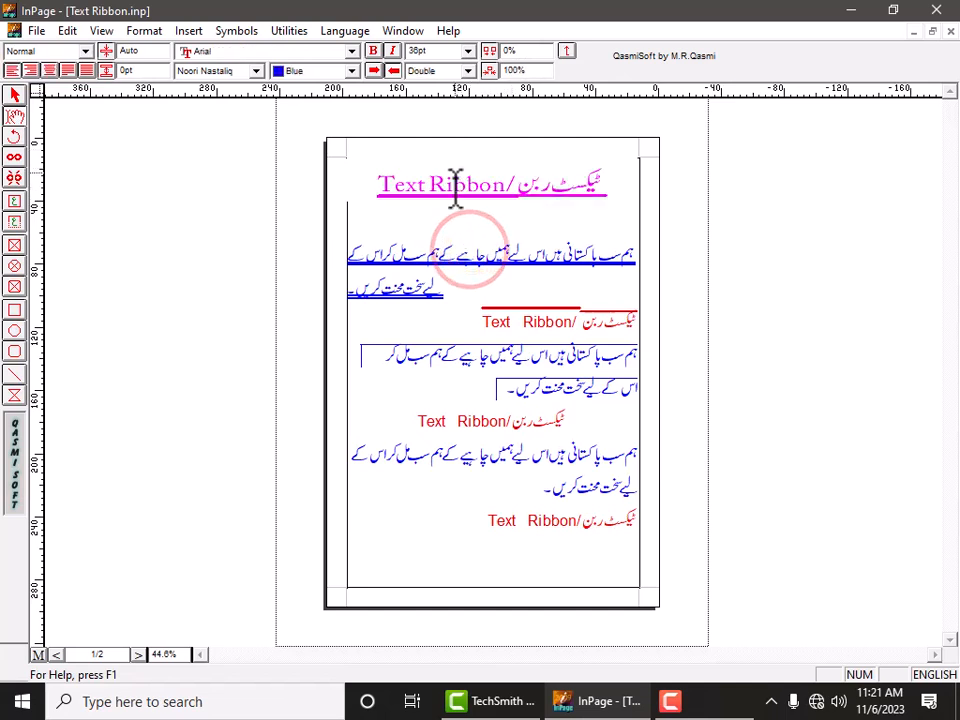
pyautogui.click(451, 184)
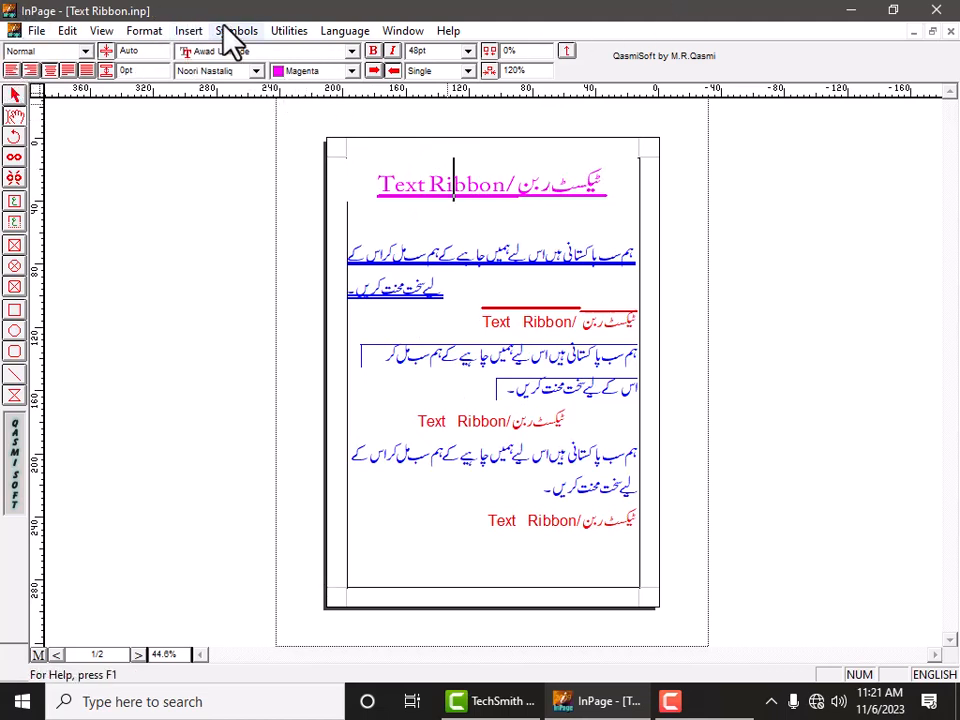
pyautogui.click(66, 55)
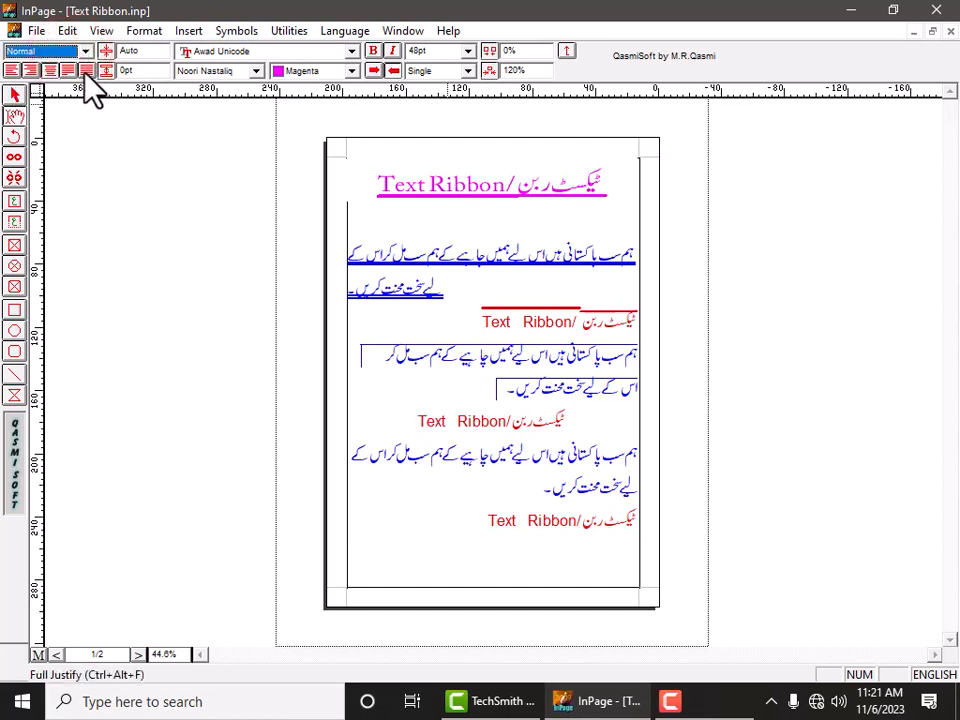
pyautogui.click(139, 51)
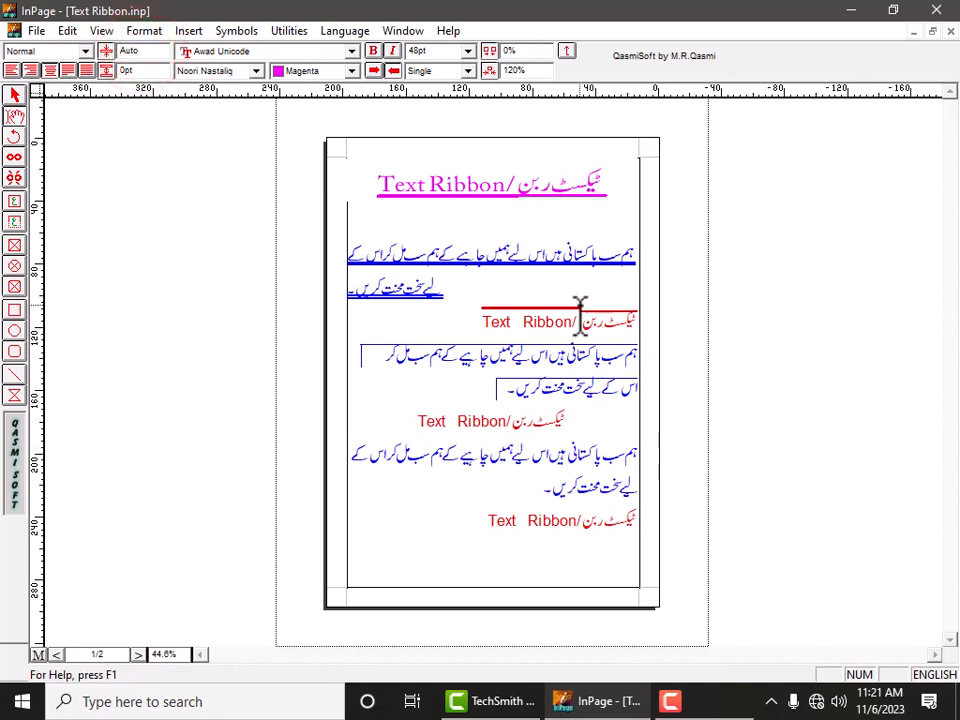
# Set the line spacing of the first Urdu paragraph to 15 pt.
pyautogui.click(549, 260)
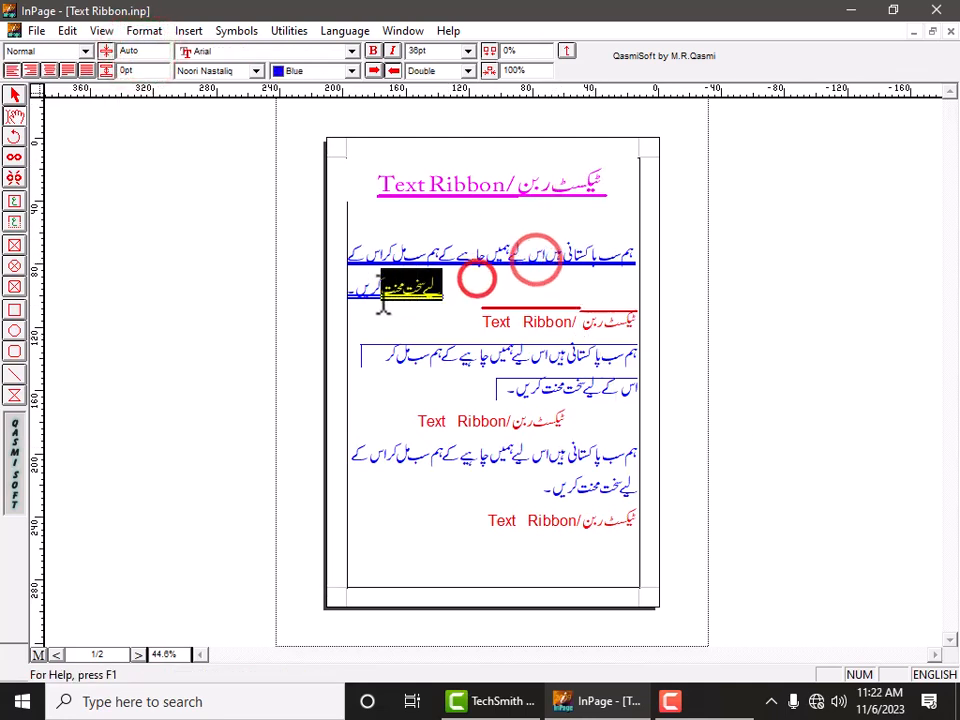
pyautogui.moveTo(391, 250); pyautogui.dragTo(354, 317)
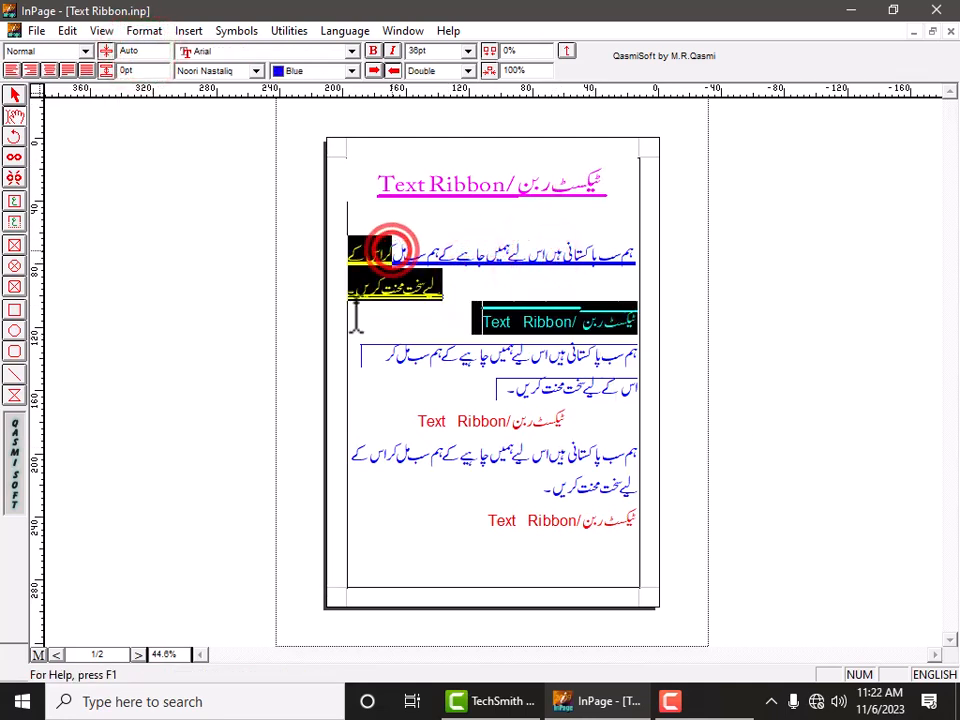
pyautogui.click(125, 72)
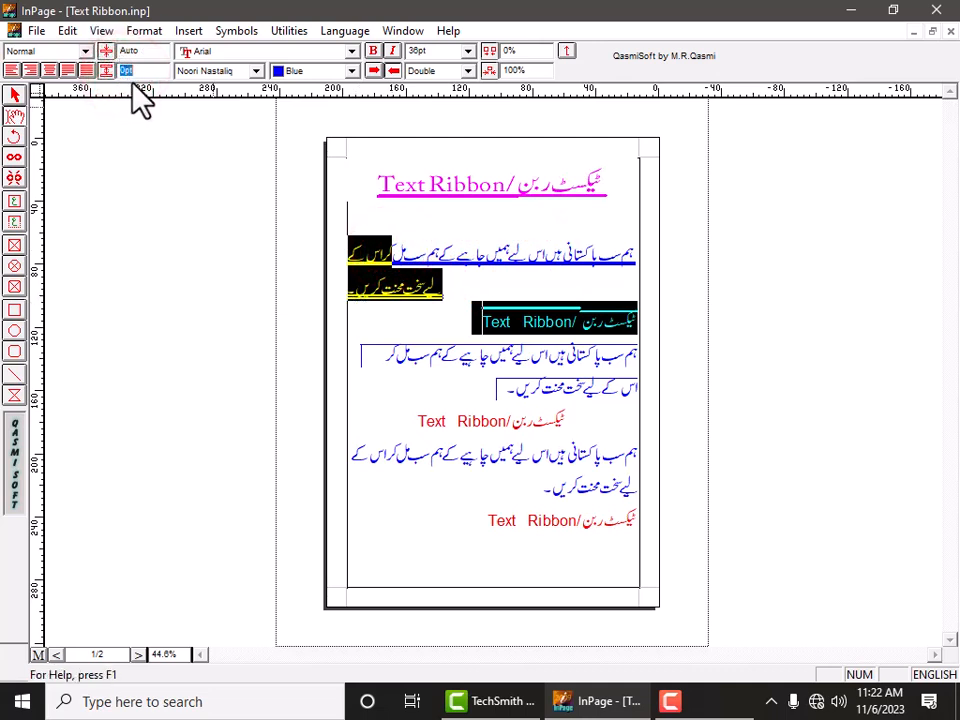
pyautogui.write('3')
pyautogui.press('Return')
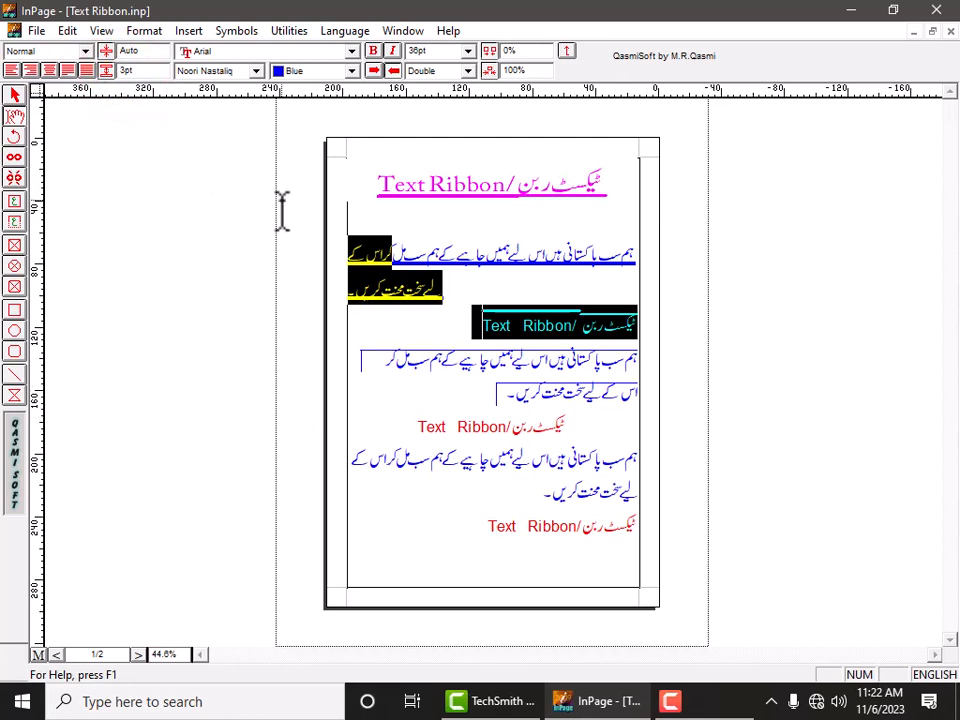
pyautogui.click(125, 71)
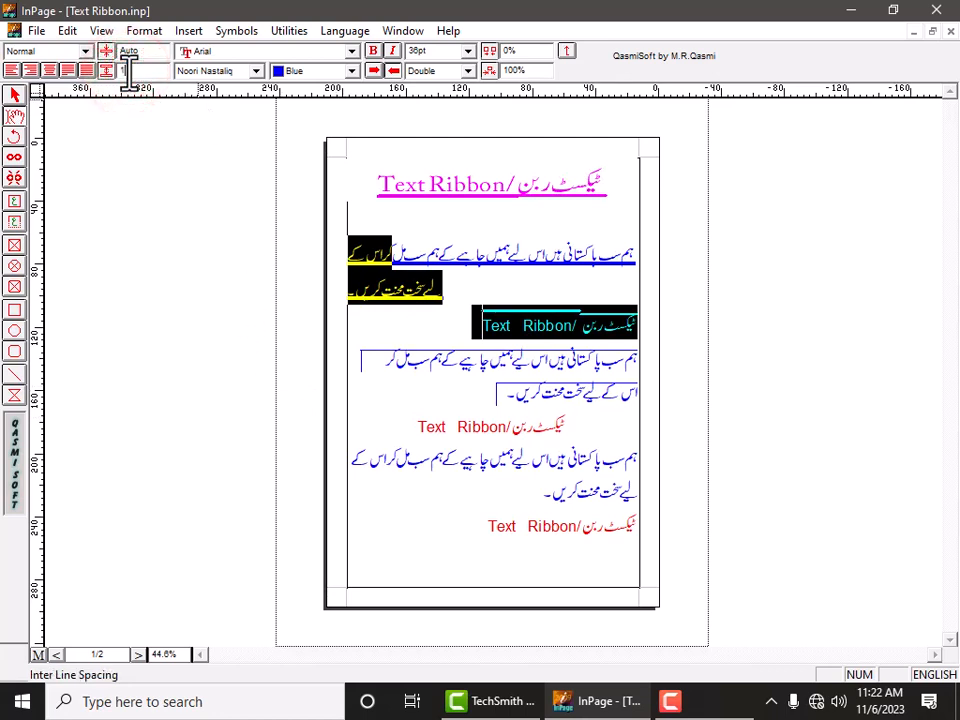
pyautogui.press('Return')
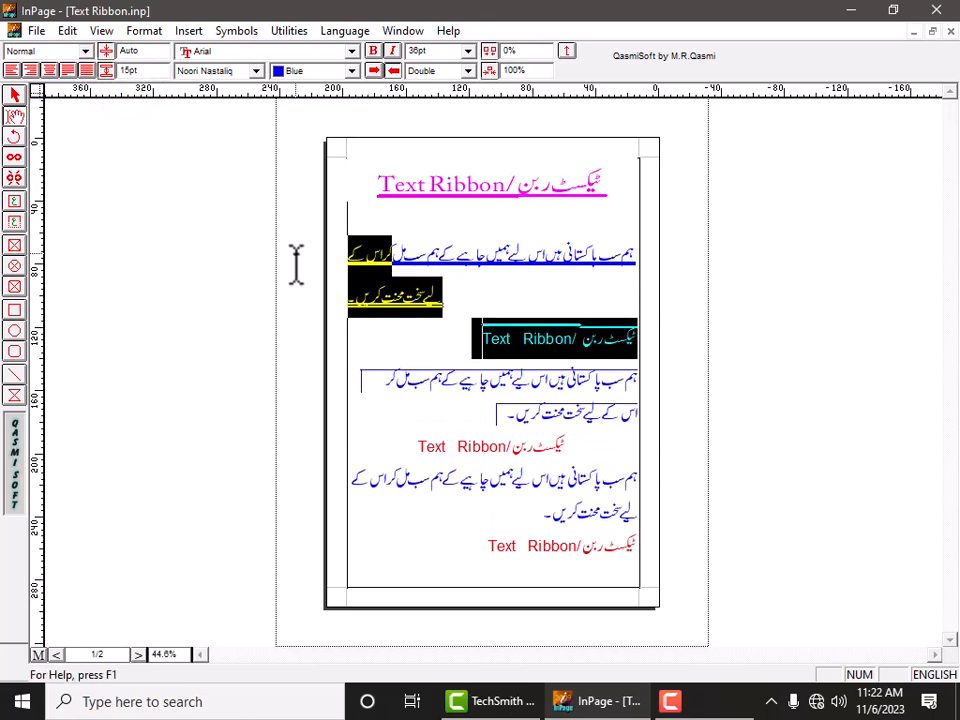
pyautogui.click(398, 301)
pyautogui.tripleClick(595, 269)
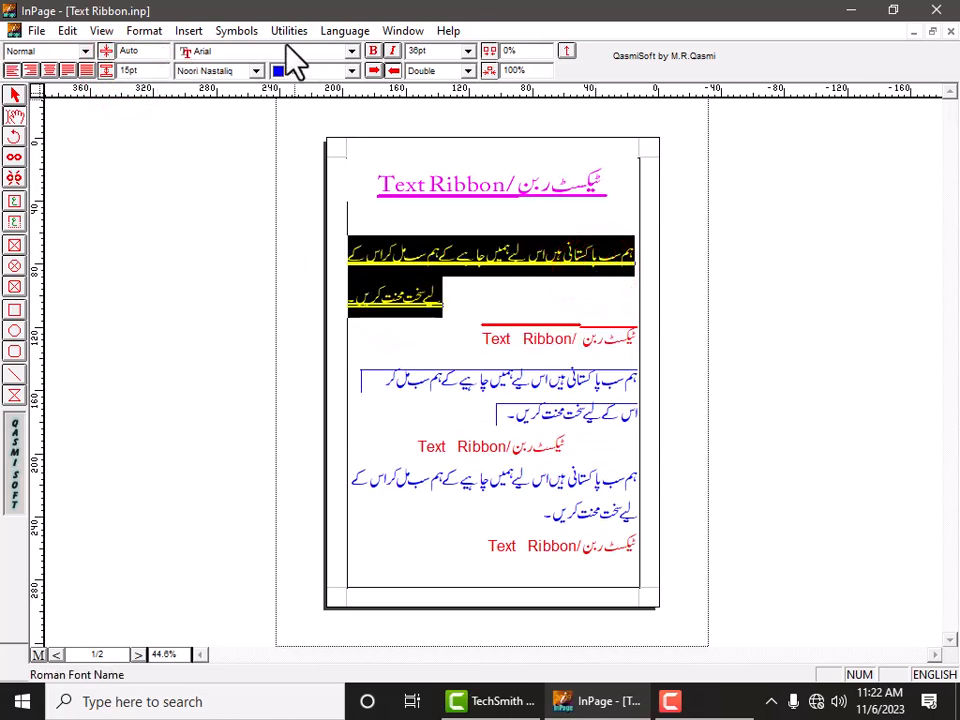
pyautogui.click(250, 50)
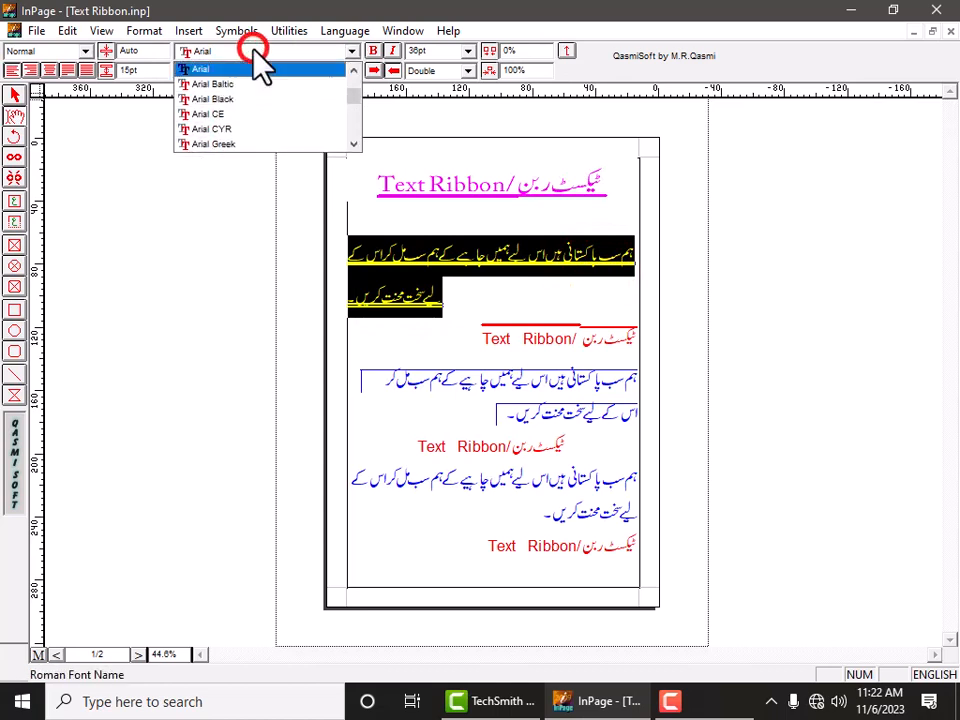
pyautogui.click(250, 50)
pyautogui.click(254, 72)
pyautogui.click(254, 72)
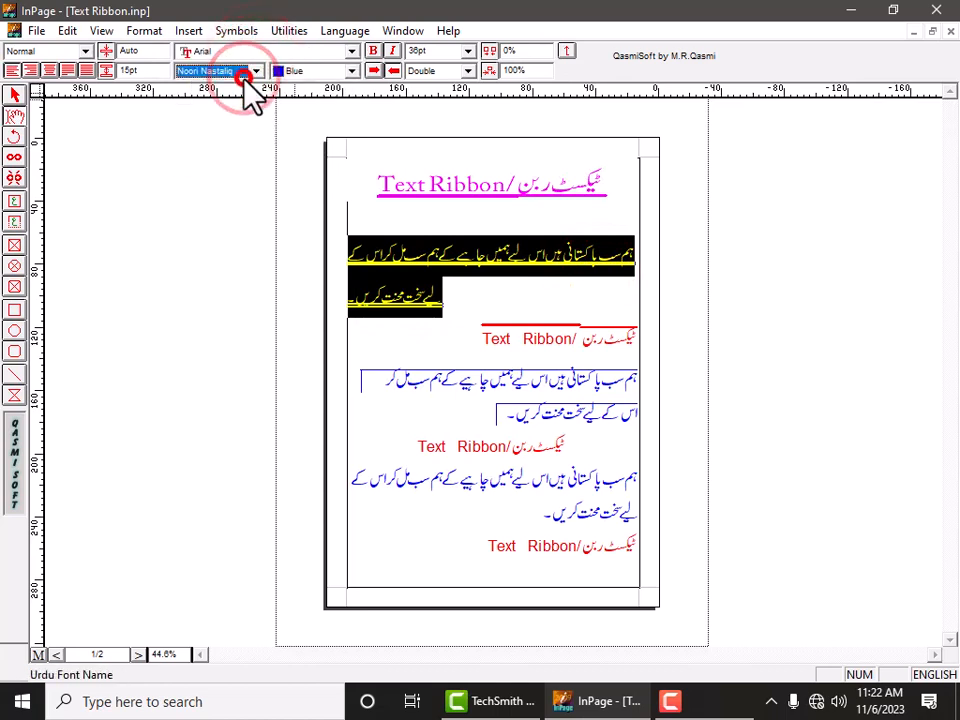
pyautogui.click(352, 71)
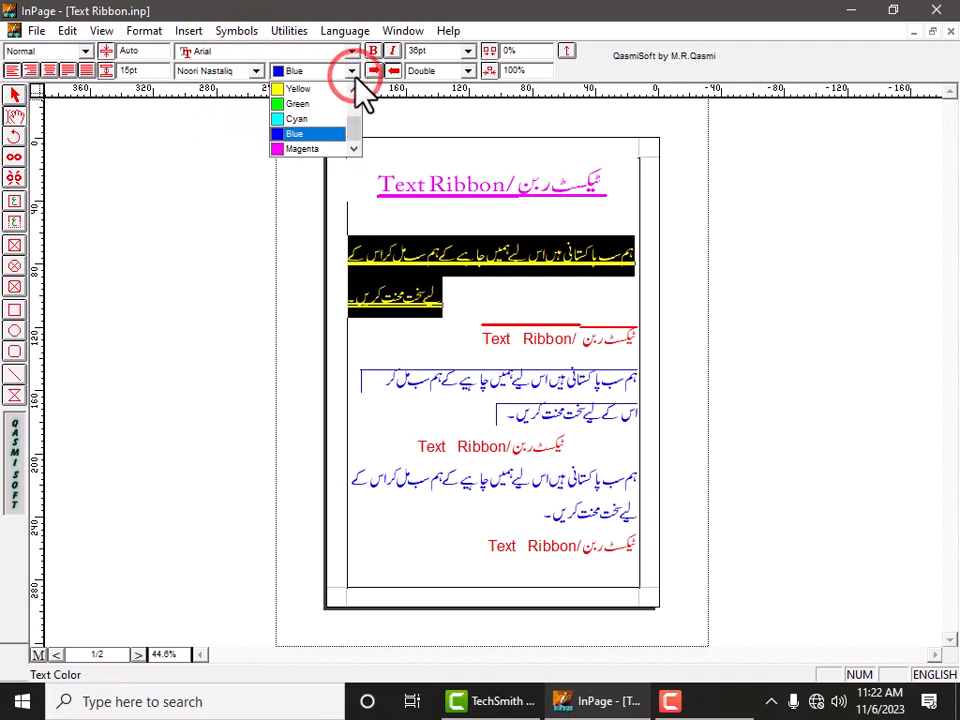
pyautogui.click(352, 71)
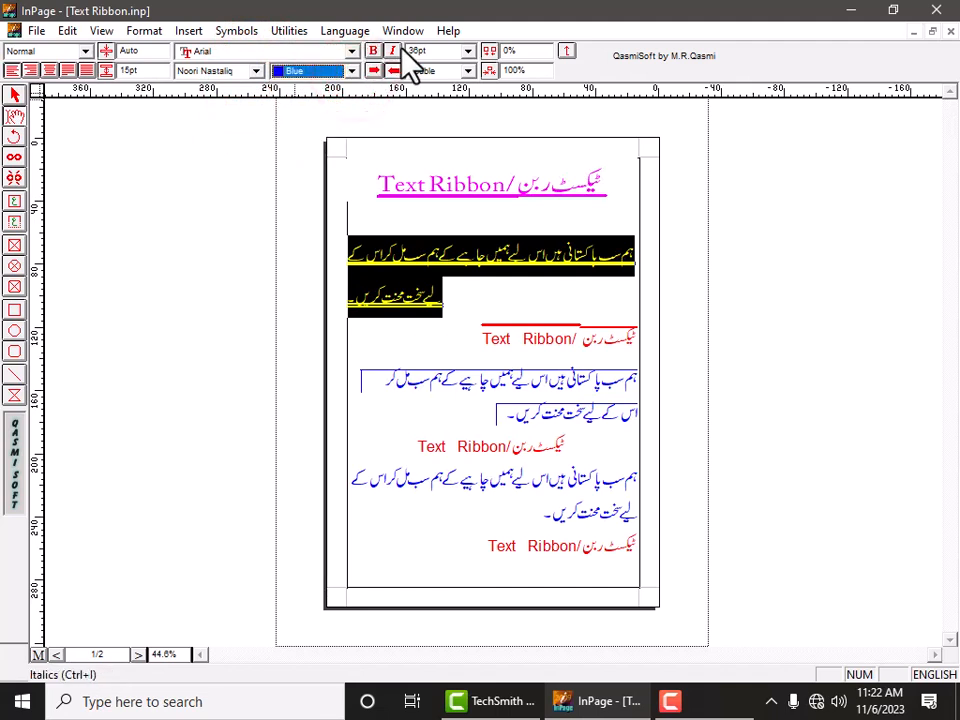
pyautogui.click(467, 51)
pyautogui.click(474, 190)
# Set the first heading's font size to 72 pt.
pyautogui.tripleClick(471, 199)
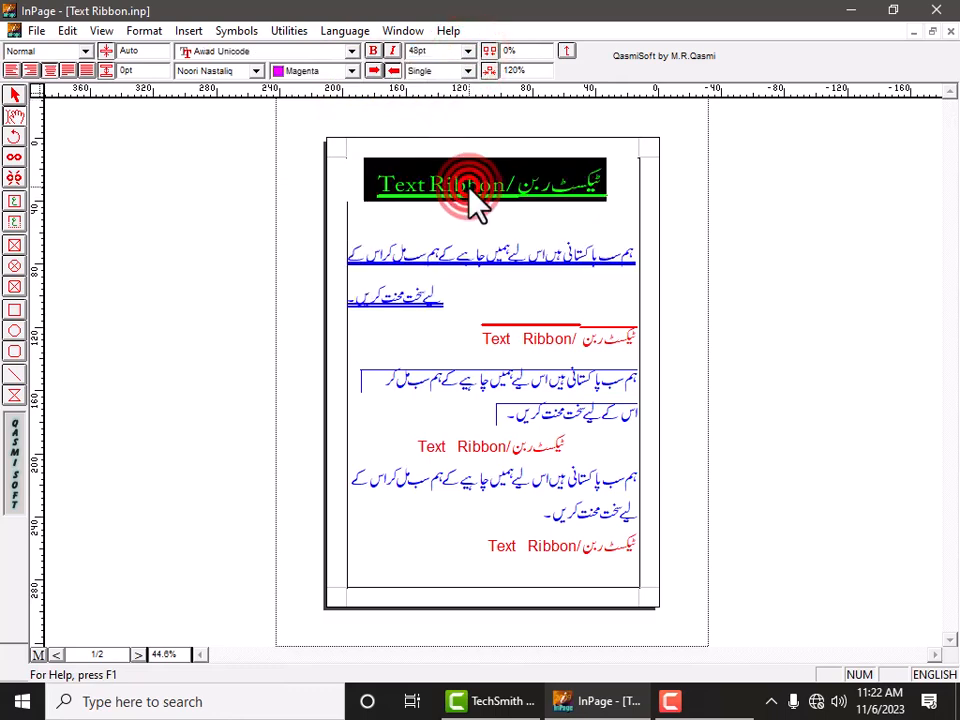
pyautogui.click(468, 50)
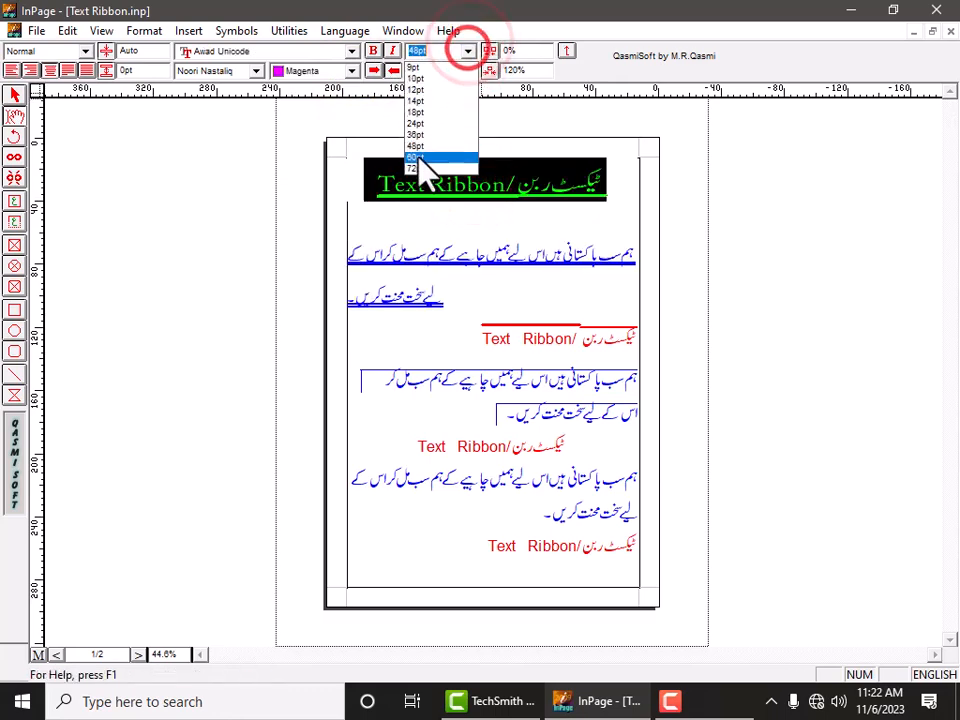
pyautogui.click(413, 165)
pyautogui.click(462, 292)
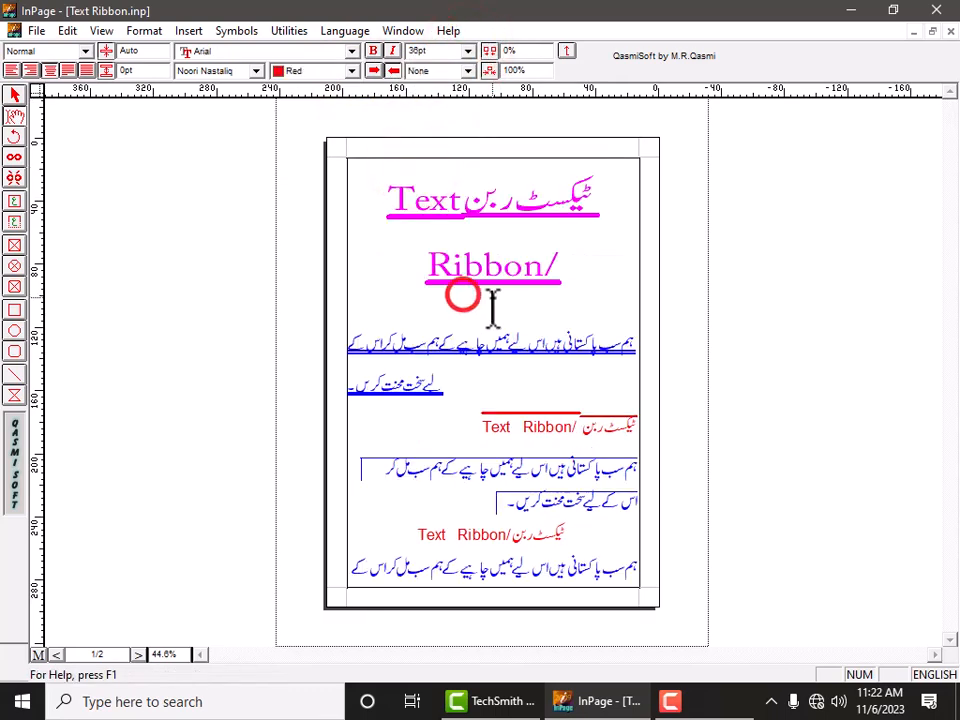
pyautogui.click(467, 70)
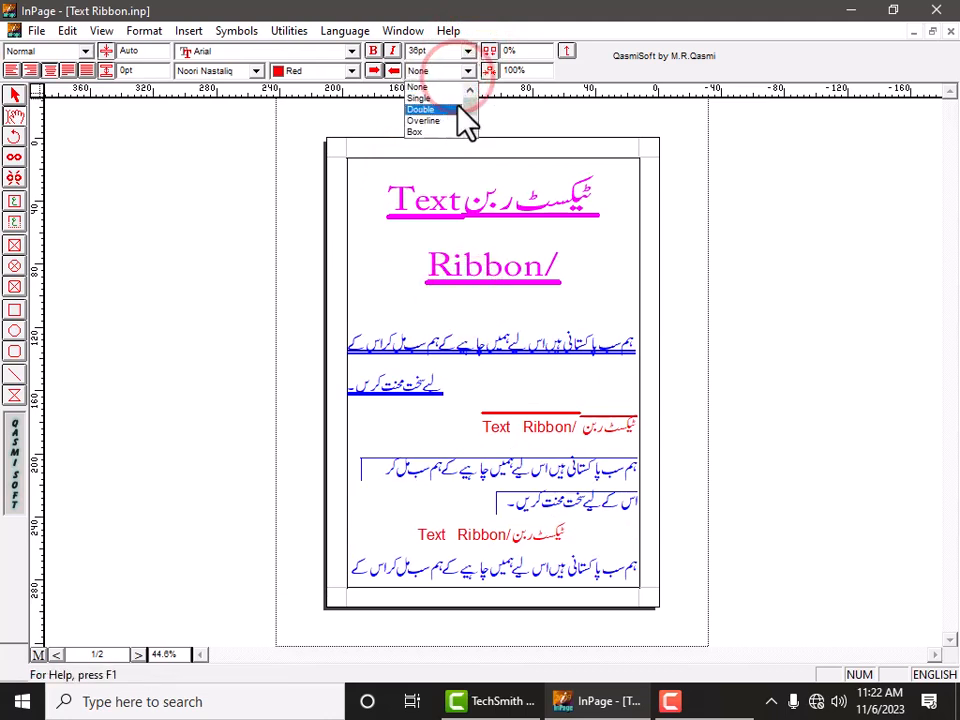
pyautogui.click(557, 136)
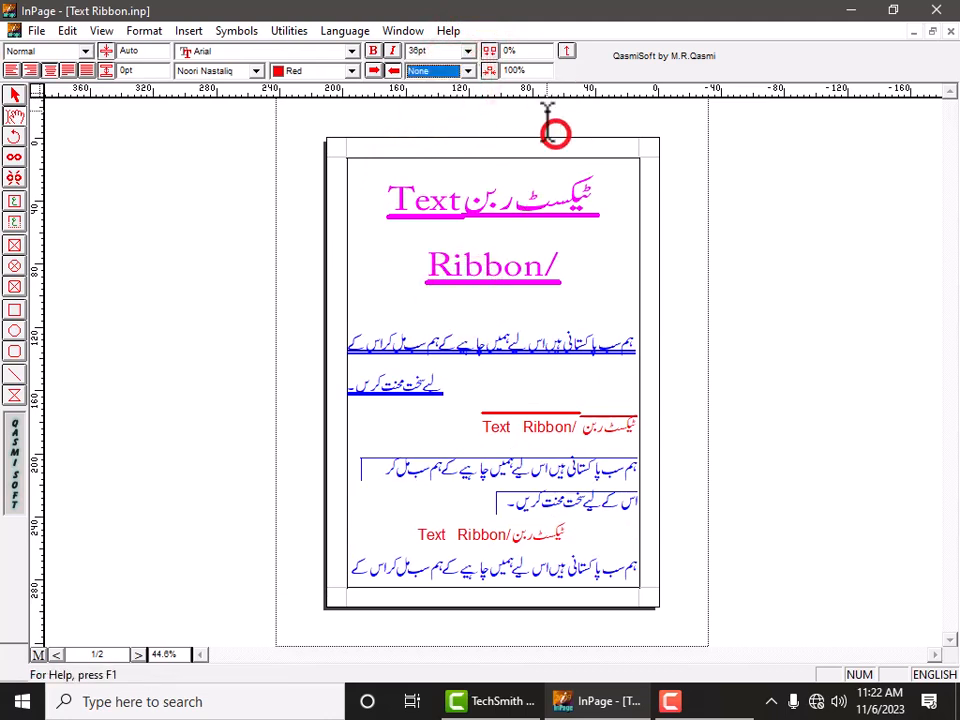
pyautogui.click(526, 53)
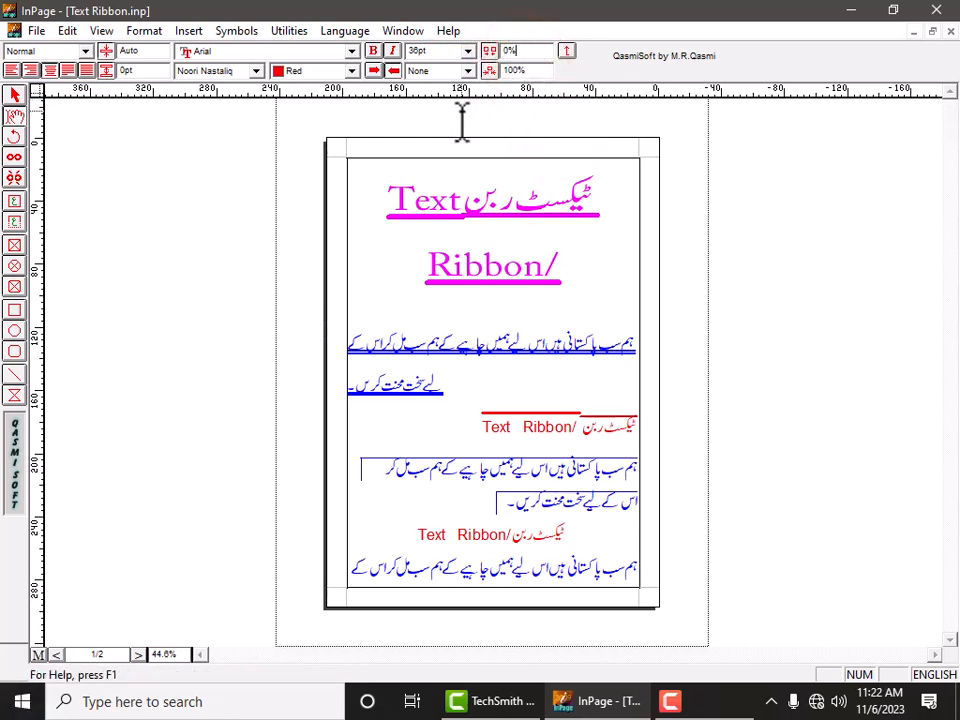
pyautogui.click(517, 70)
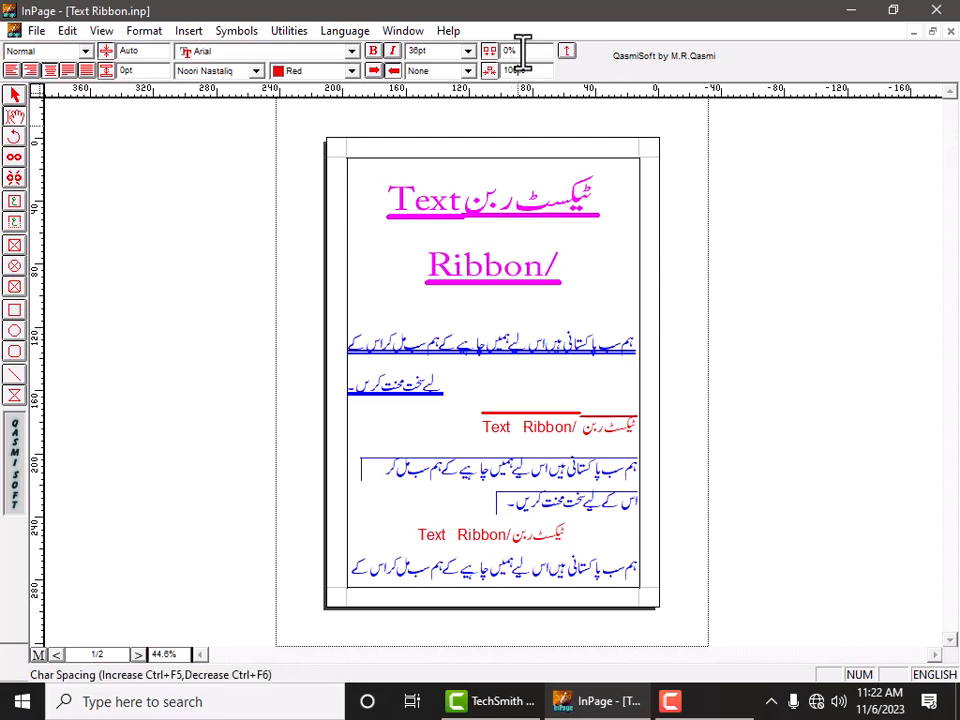
pyautogui.click(521, 50)
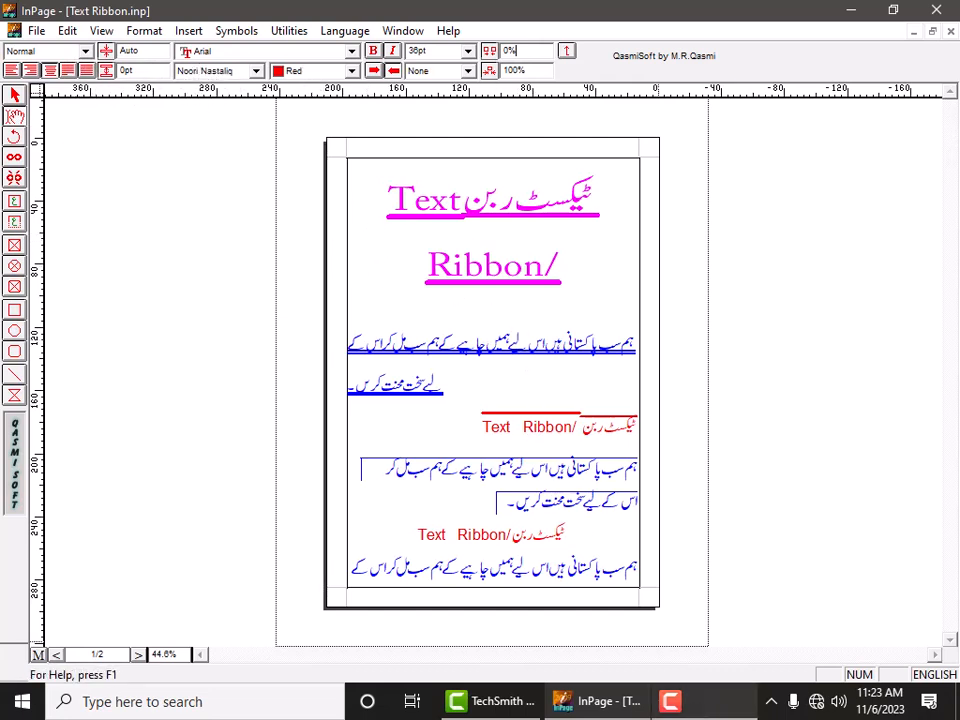
pyautogui.click(712, 712)
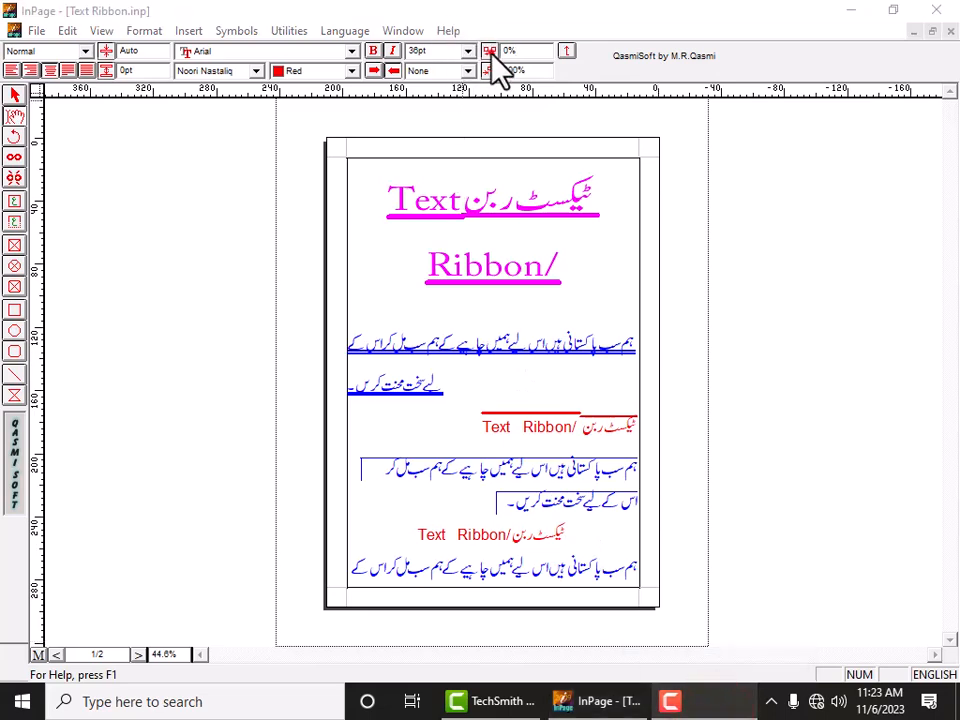